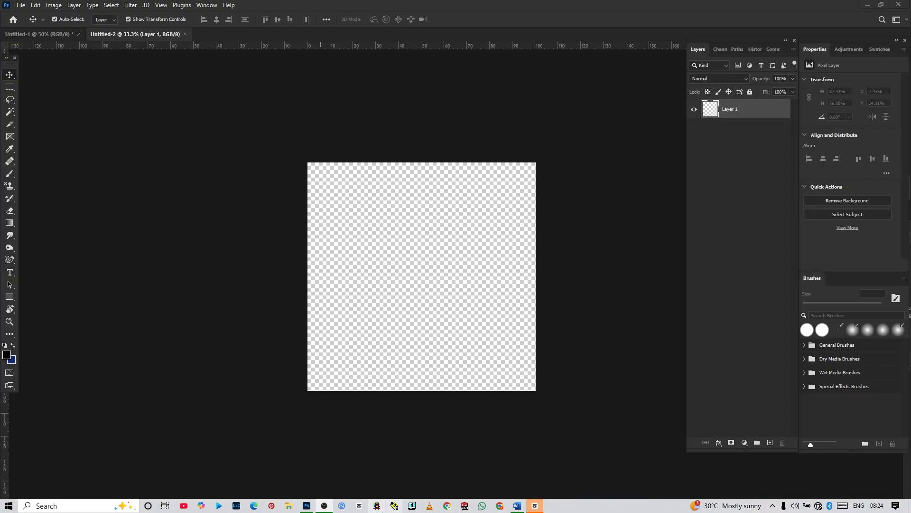
Step: Create a new 20 x 20 inch RGB document at 72 pixels/inch with a transparent background
mouse_move(307, 508)
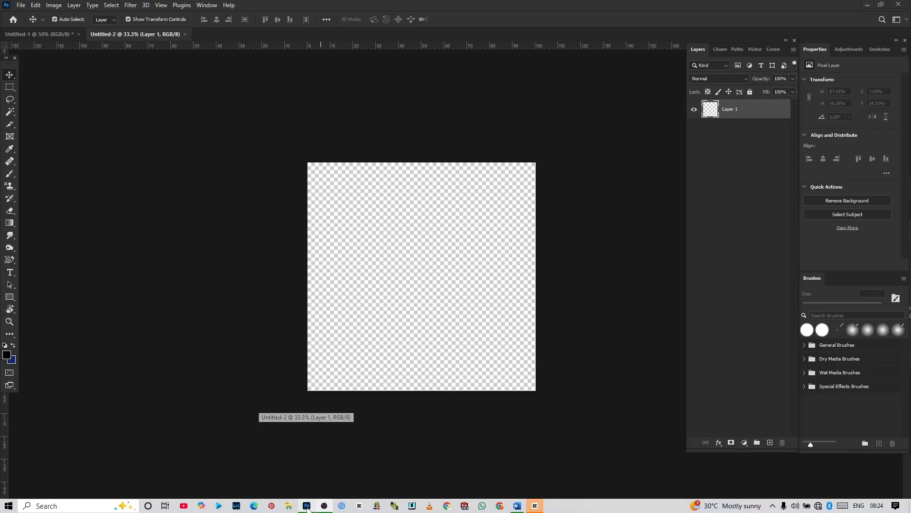
key("ctrl+plus")
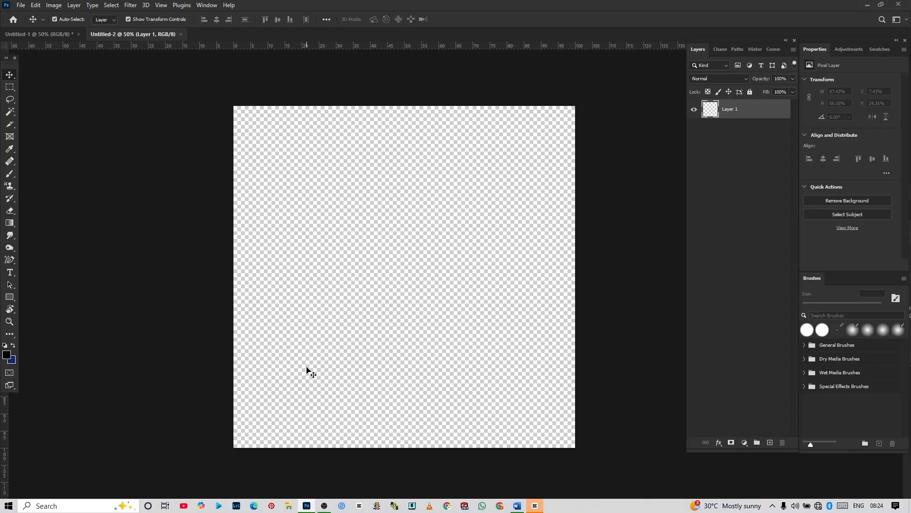
key("ctrl+n")
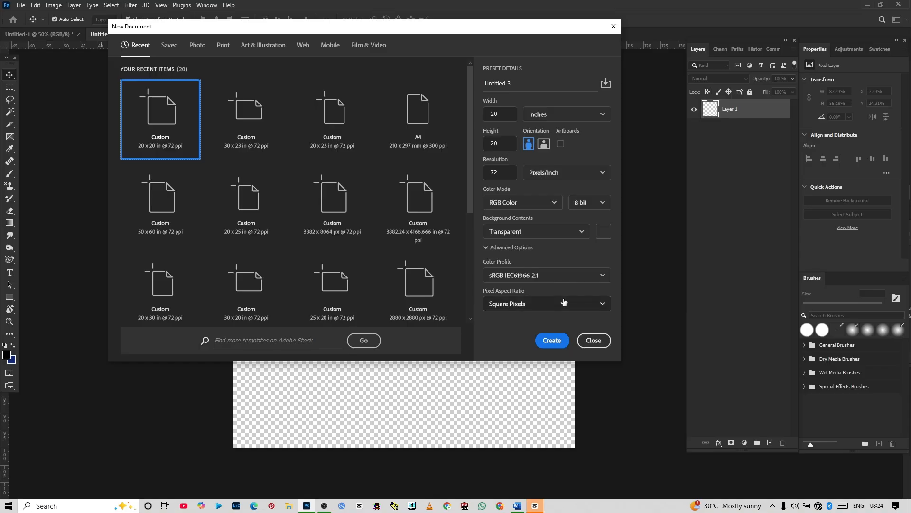
left_click(561, 341)
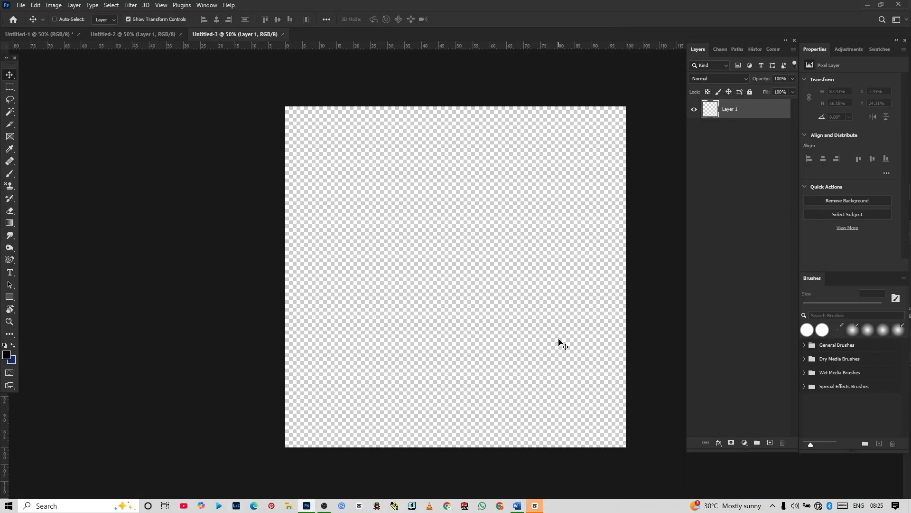
Step: Add a Solid Color fill layer in white (ffffff) as the canvas background
key("ctrl+minus")
key("ctrl+plus")
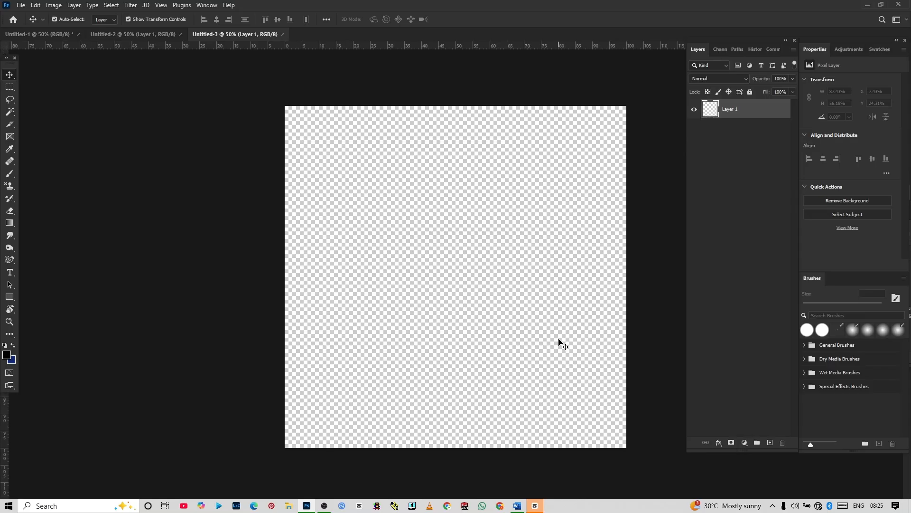
scroll(559, 342, "right", 3)
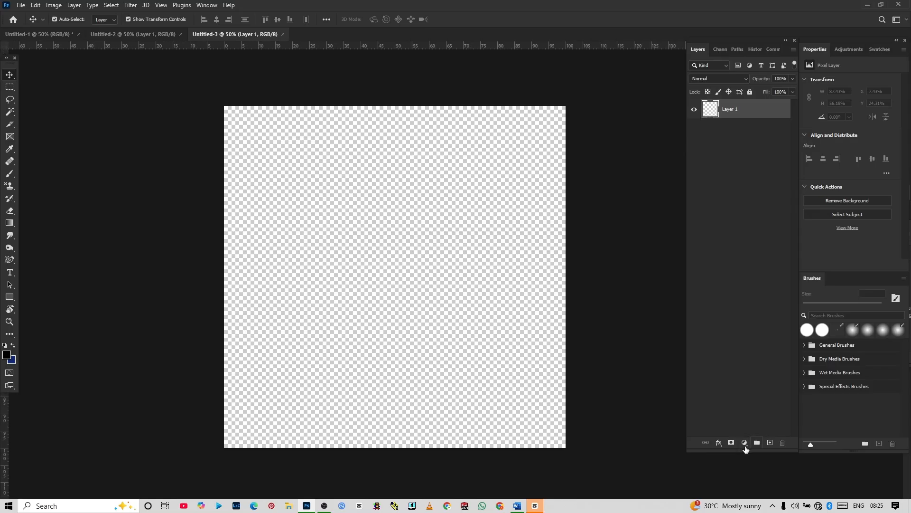
left_click(745, 447)
left_click(768, 279)
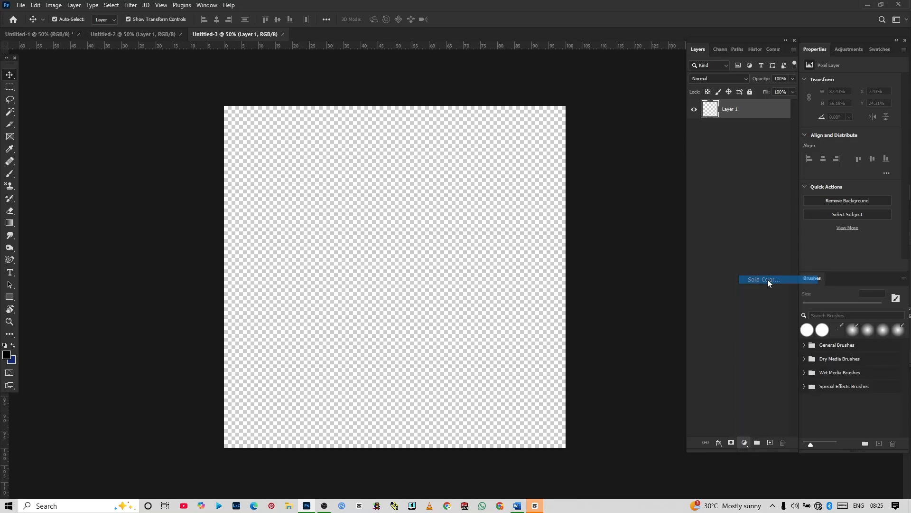
left_click(600, 305)
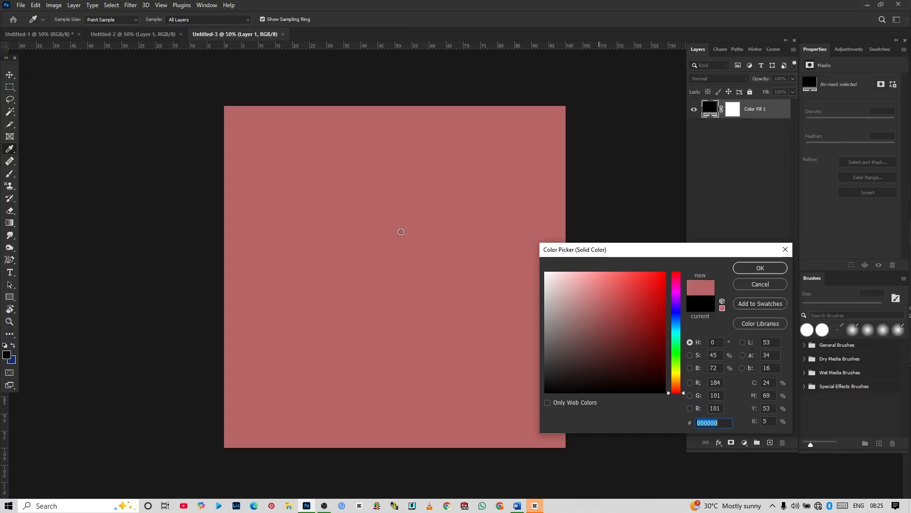
left_click(402, 232)
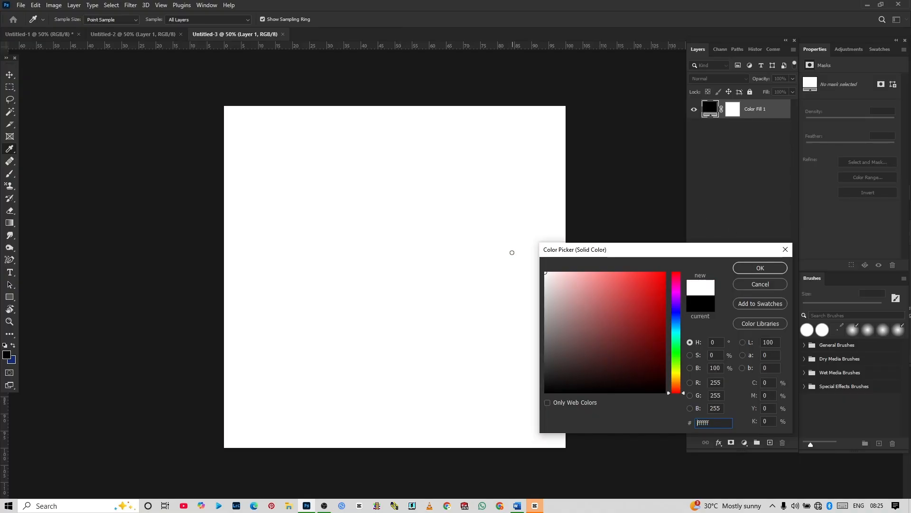
left_click(781, 267)
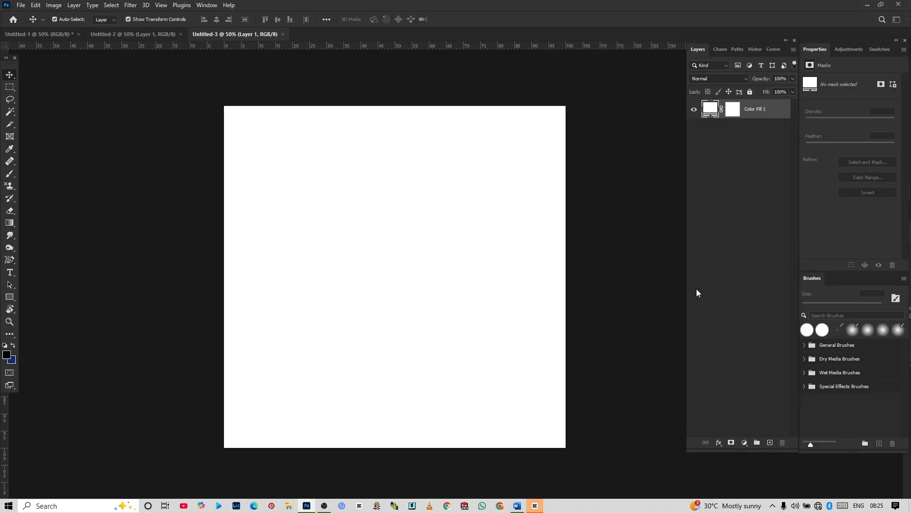
Step: Draw a black circle about 844 px in diameter with the Ellipse tool and centre it on the canvas
left_click(10, 297)
right_click(10, 297)
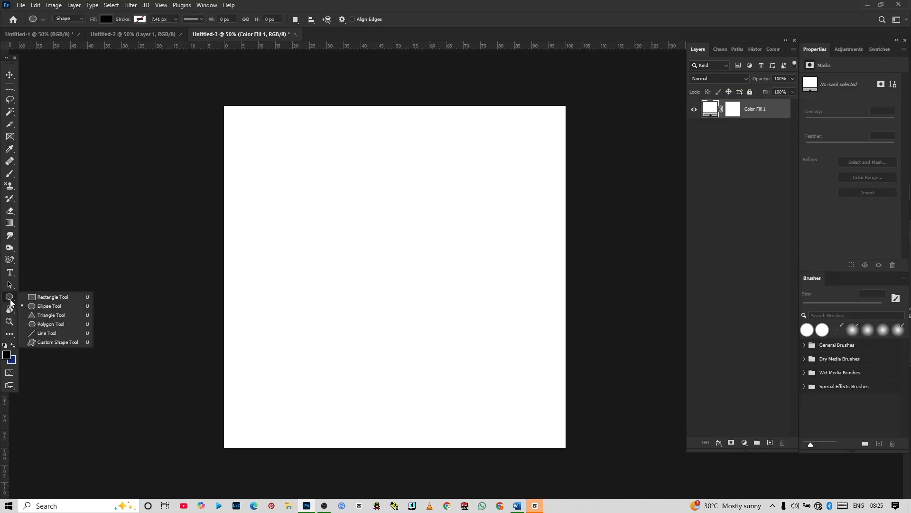
left_click(38, 308)
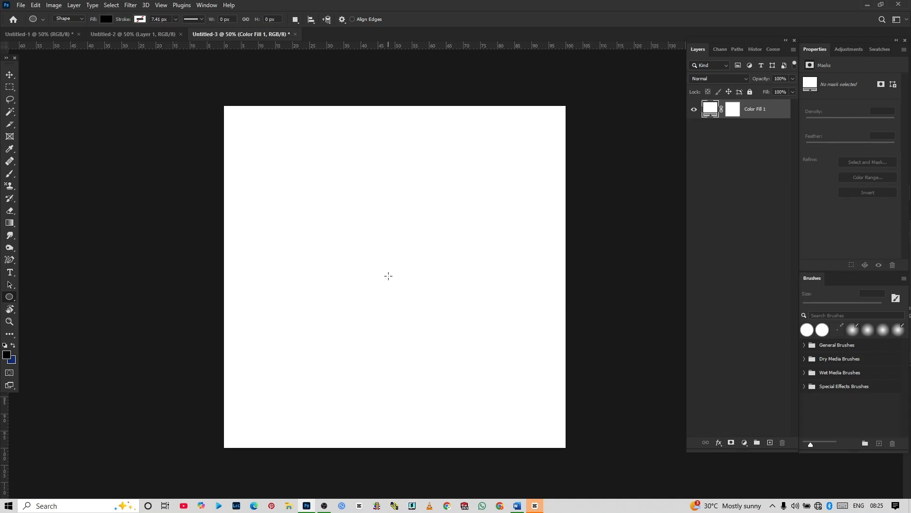
left_click_drag(388, 275, 486, 375)
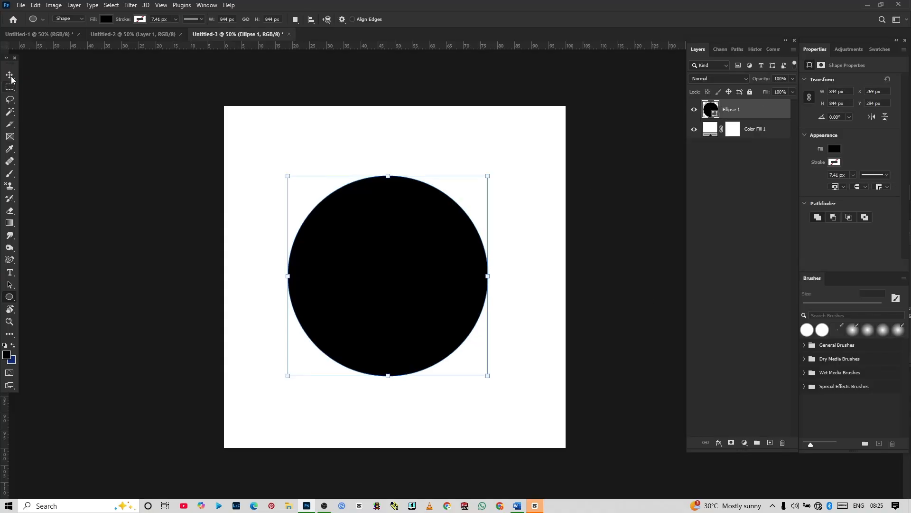
key("v")
left_click_drag(354, 291, 362, 297)
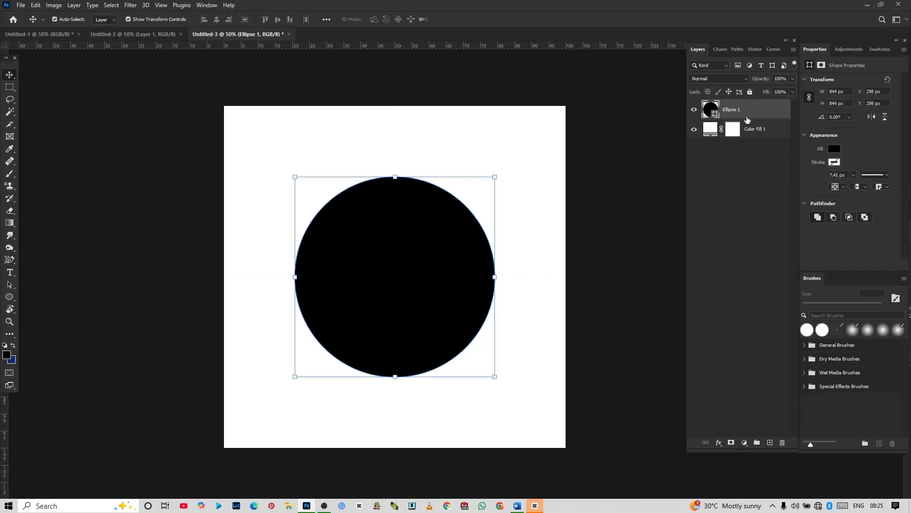
Step: Duplicate the black circle and set the copy's fill to white (ffffff)
key("ctrl+j")
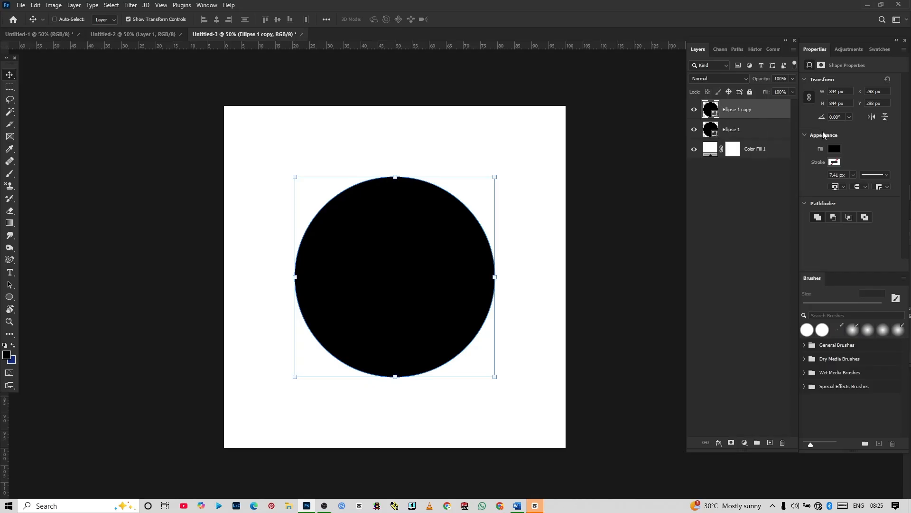
left_click(833, 152)
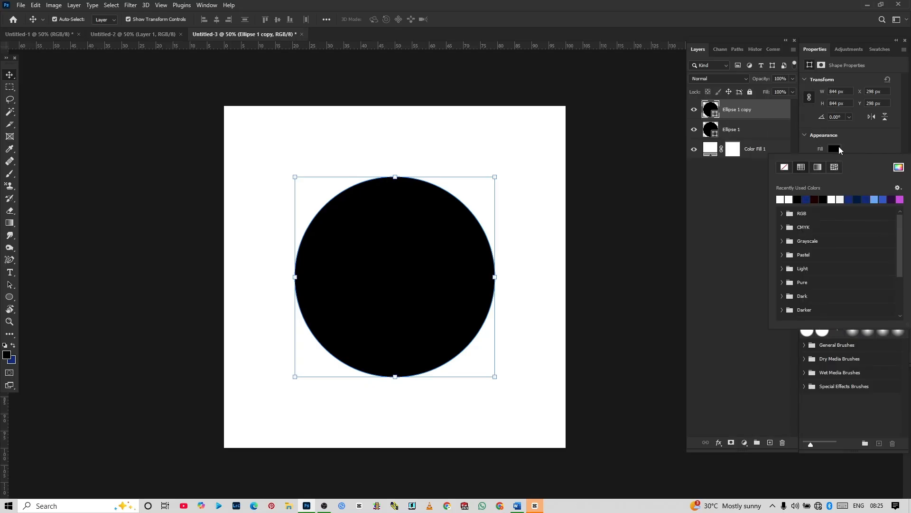
left_click(833, 146)
left_click(834, 149)
left_click(832, 149)
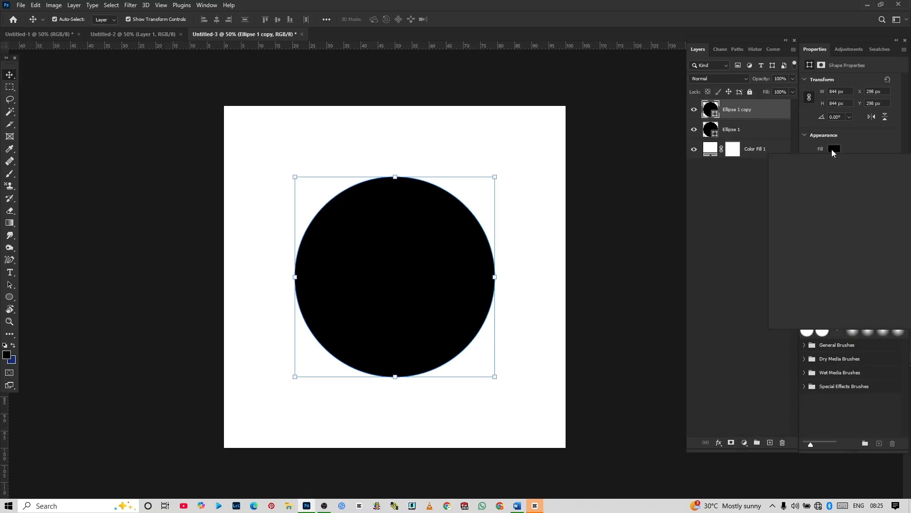
left_click(835, 149)
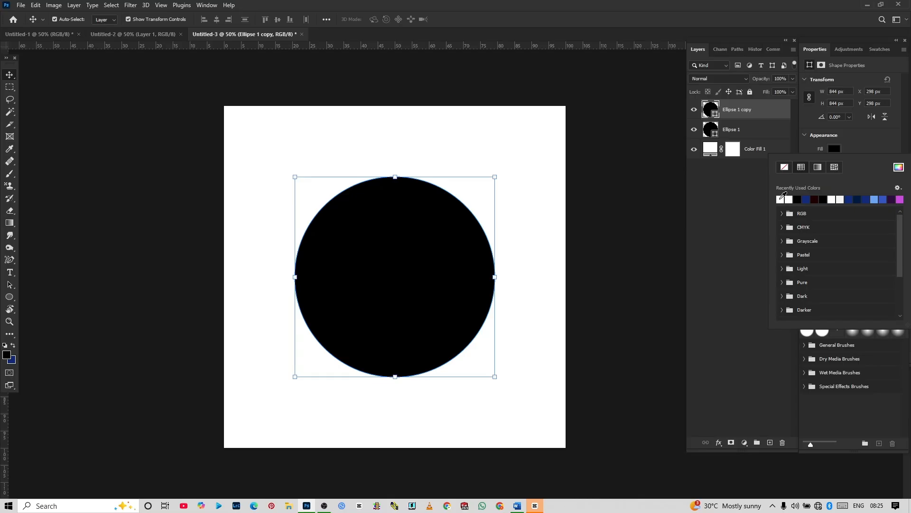
left_click(898, 167)
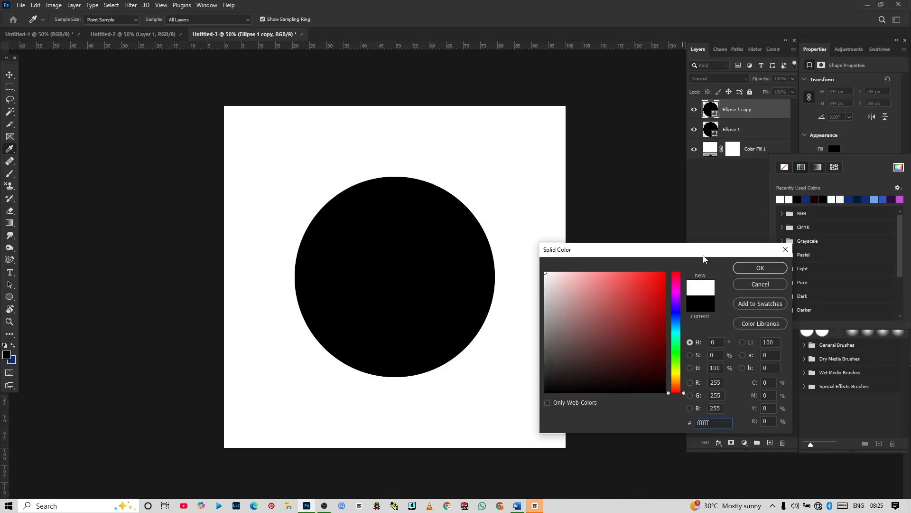
left_click(742, 275)
key("v")
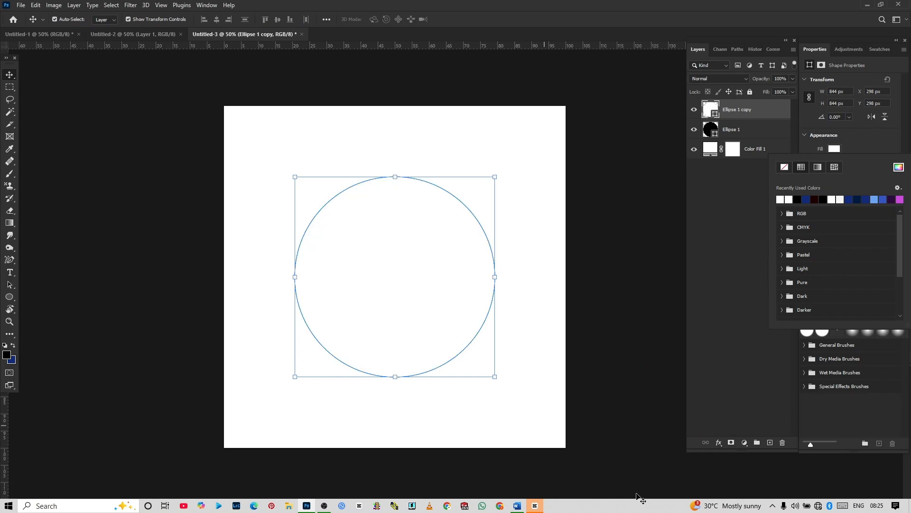
Step: Scale the white circle down to about 596 px and centre it inside the black circle to form a ring
left_click_drag(496, 379, 432, 320)
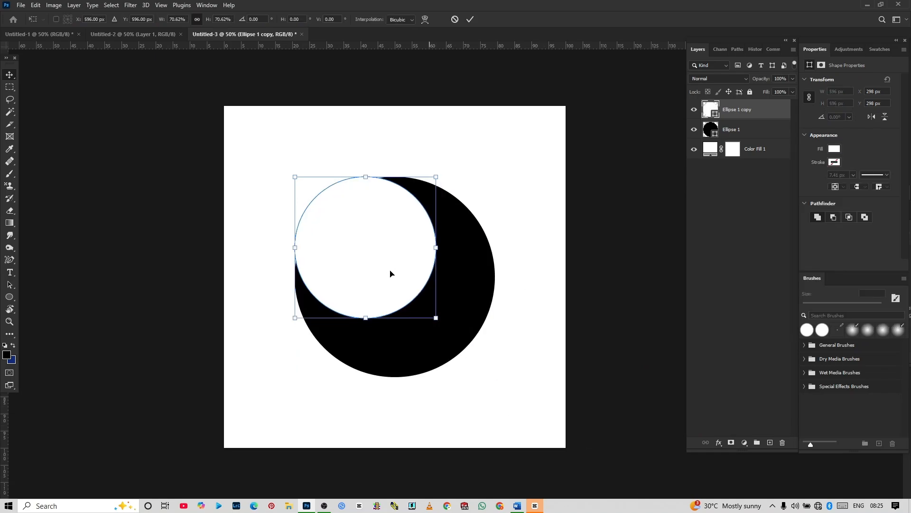
left_click_drag(391, 273, 419, 300)
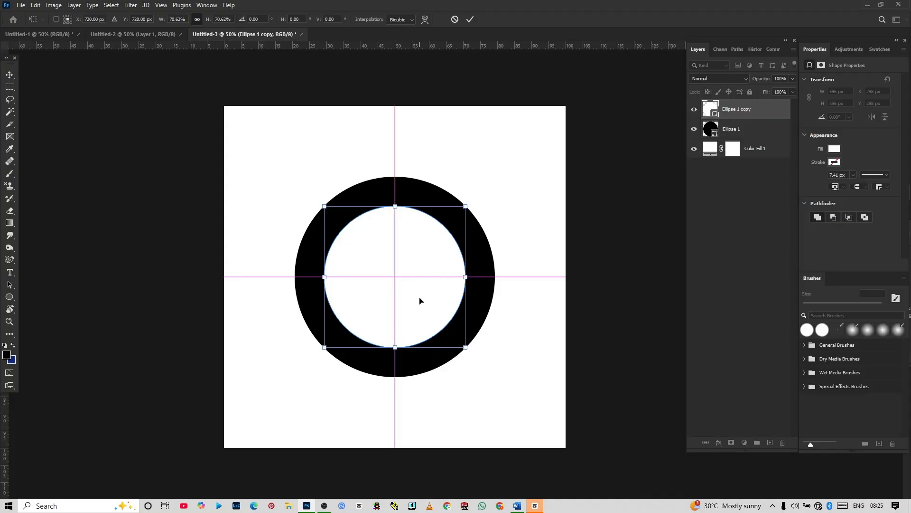
key("Return")
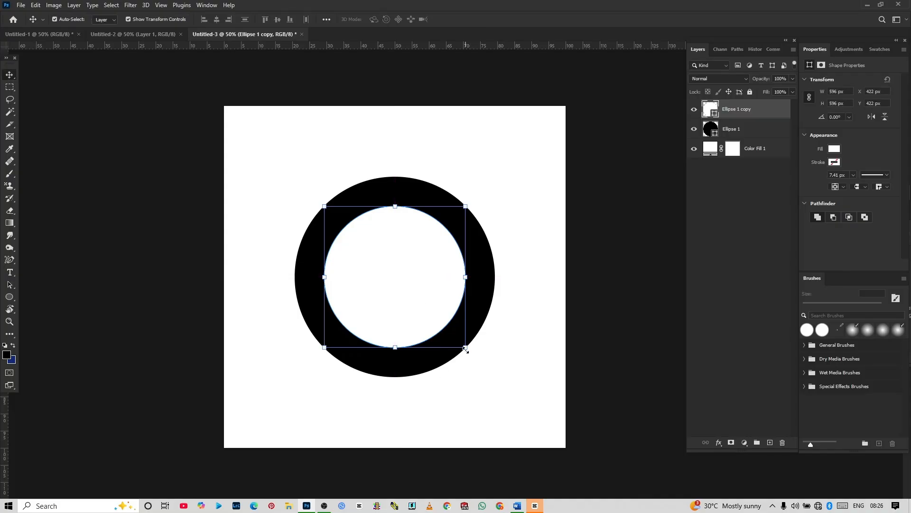
left_click(631, 289)
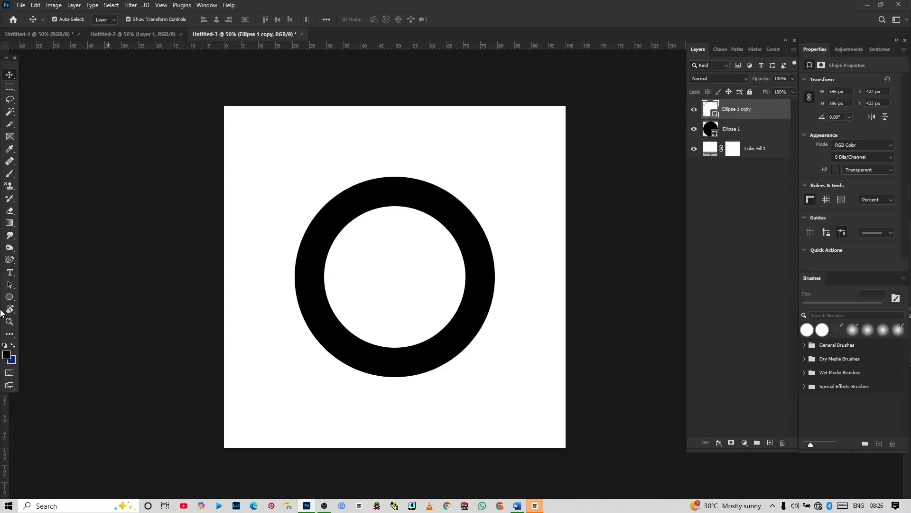
Step: Draw a horizontal rectangle about 1203 x 98 px across the lower half of the ring and fill it with white
left_click(10, 298)
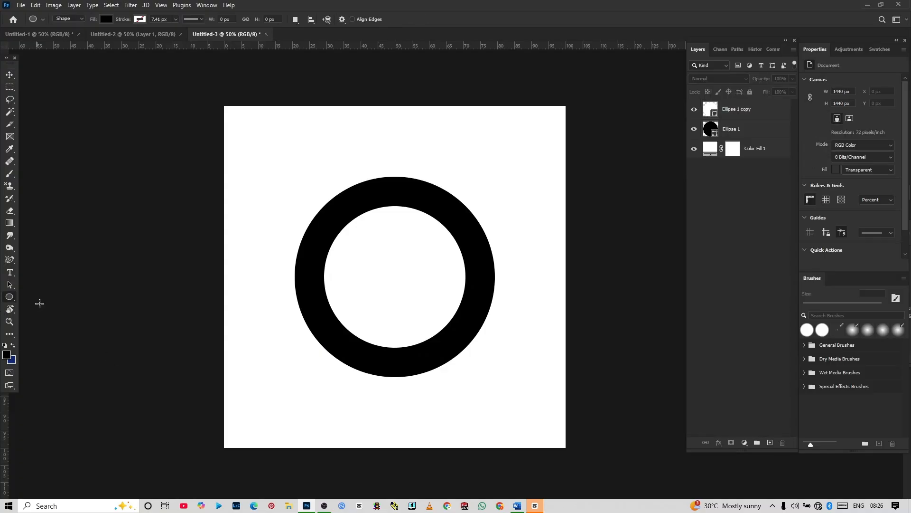
right_click(10, 302)
left_click(31, 295)
left_click_drag(226, 291, 511, 314)
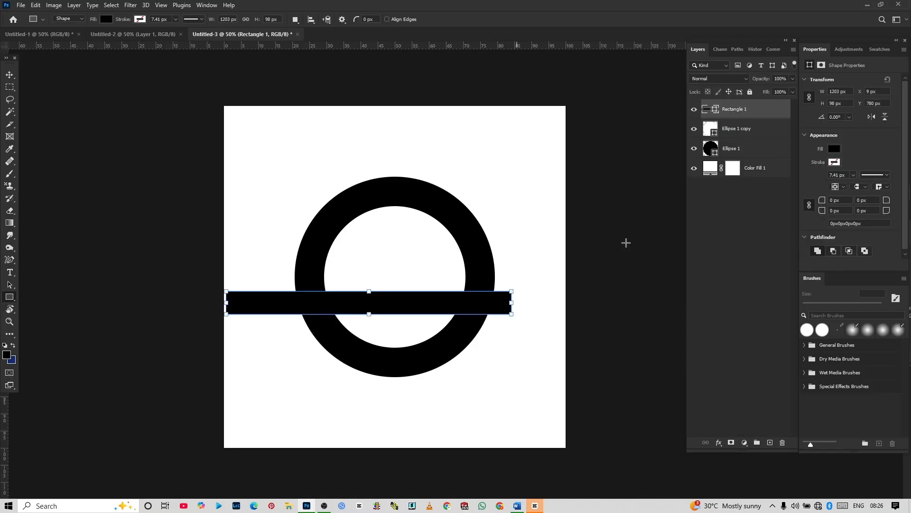
left_click(835, 148)
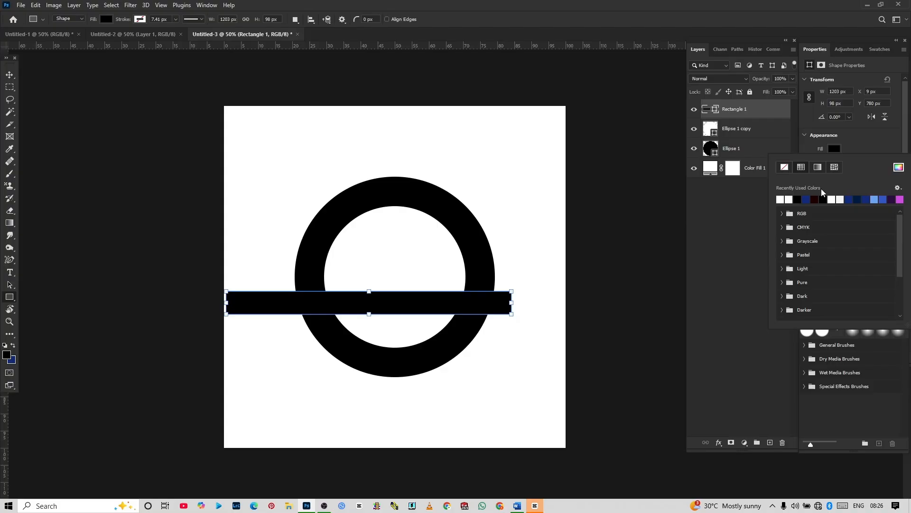
left_click(780, 199)
Step: Tilt the white rectangle so it cuts the ring's lower-left side, and place a copy over the upper-right side as a second gap
left_click(6, 76)
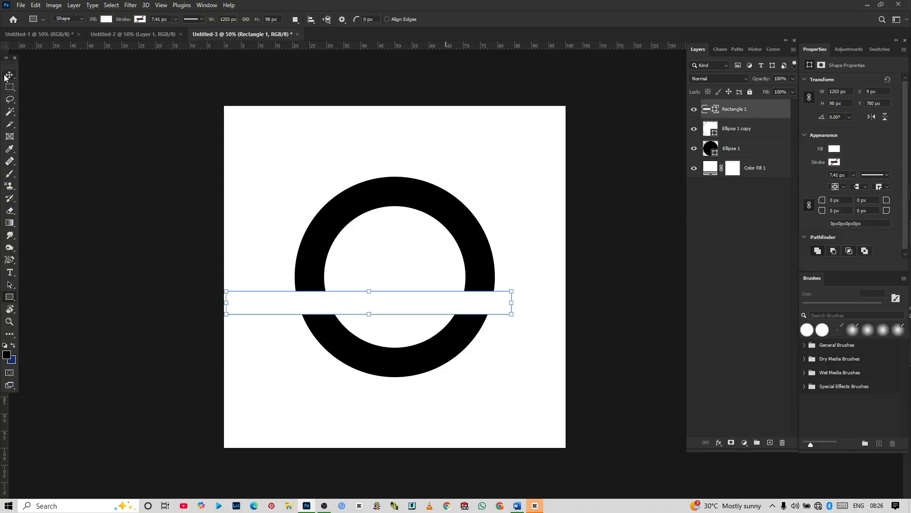
left_click(218, 303)
left_click_drag(220, 322, 242, 367)
left_click_drag(291, 350, 289, 344)
key("Return")
left_click_drag(419, 267, 527, 177)
left_click(639, 293)
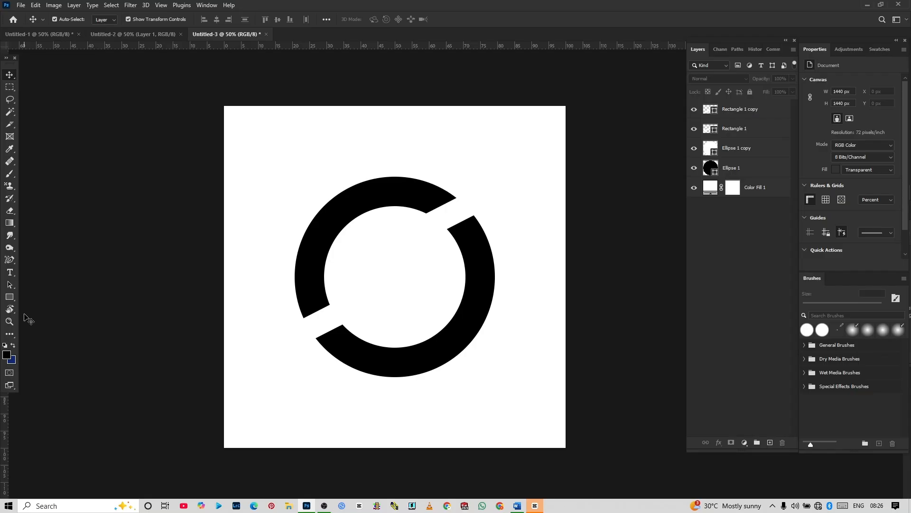
Step: Draw a slim black triangle about 69 x 768 px over the ring's right part and scale it down to about 51 x 560 px
left_click(13, 298)
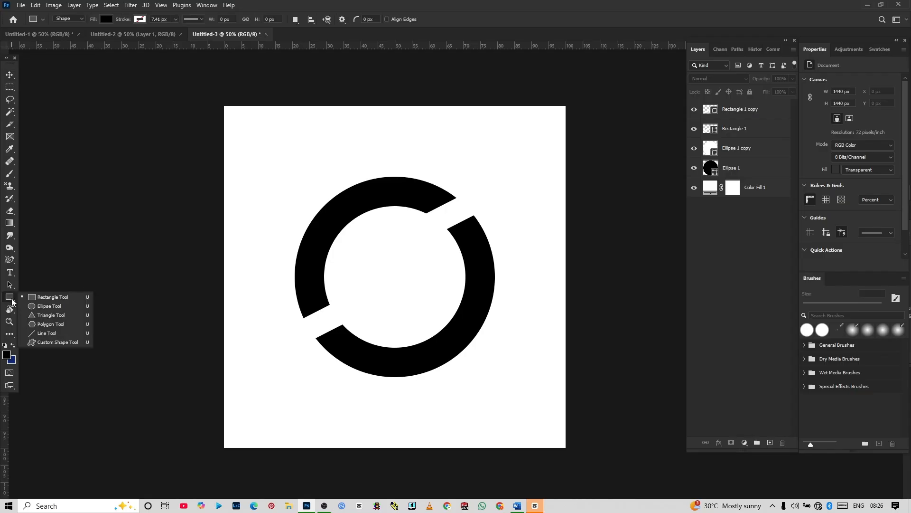
left_click(45, 318)
left_click_drag(447, 215, 431, 396)
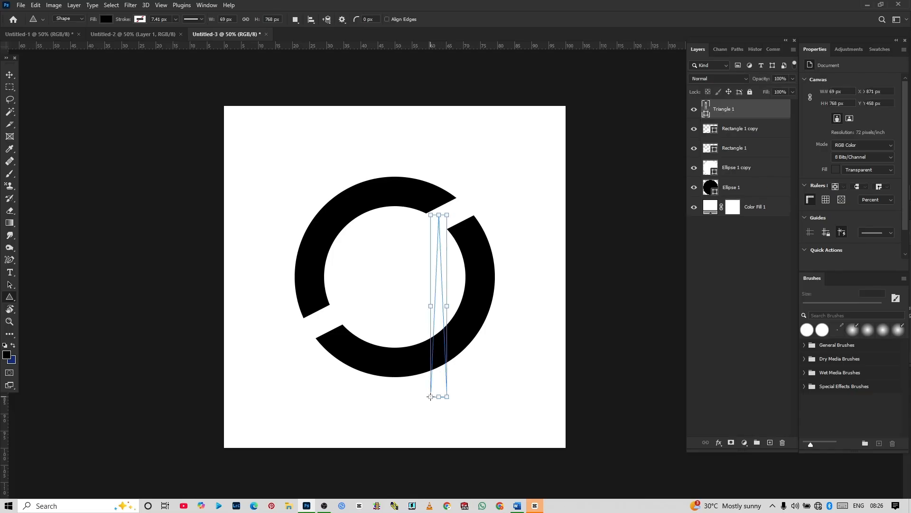
left_click(6, 76)
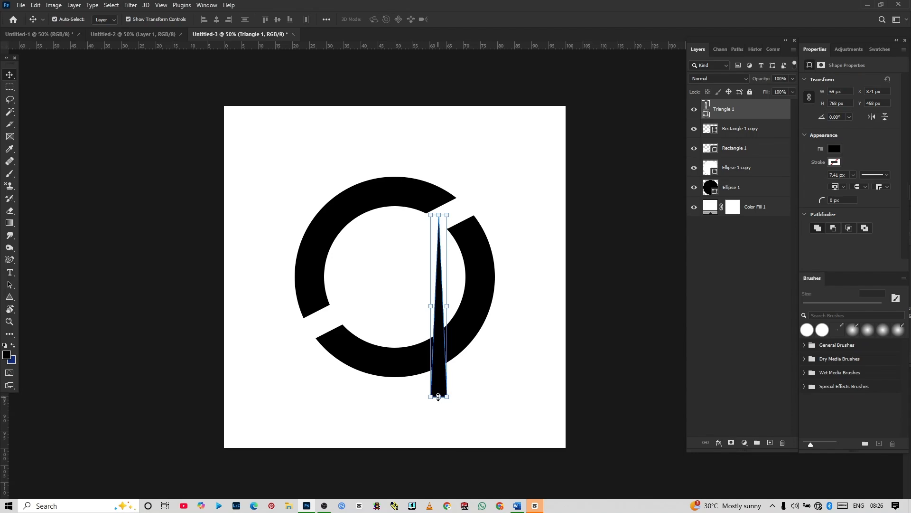
left_click_drag(439, 397, 440, 349)
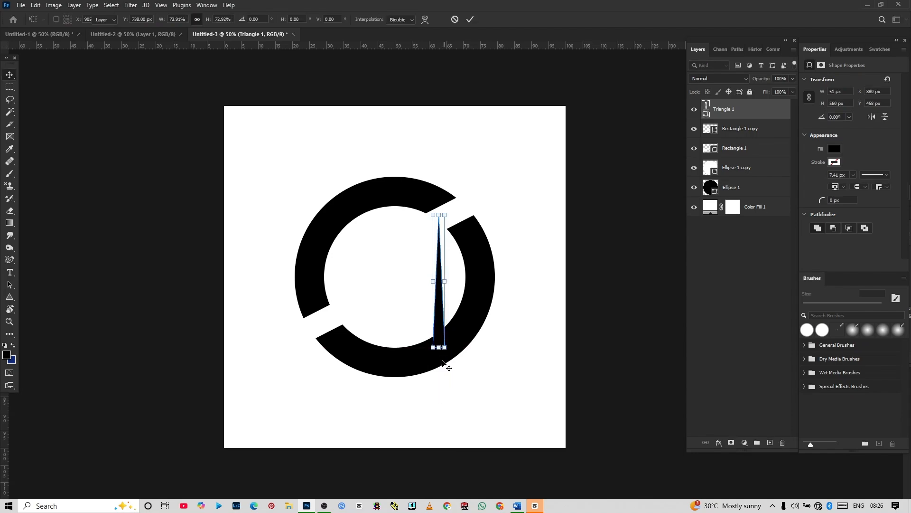
key("Return")
Step: Rotate the triangle about -122° and place its base against the upper end of the ring's right segment, pointing toward the lower left
left_click_drag(442, 359, 453, 236)
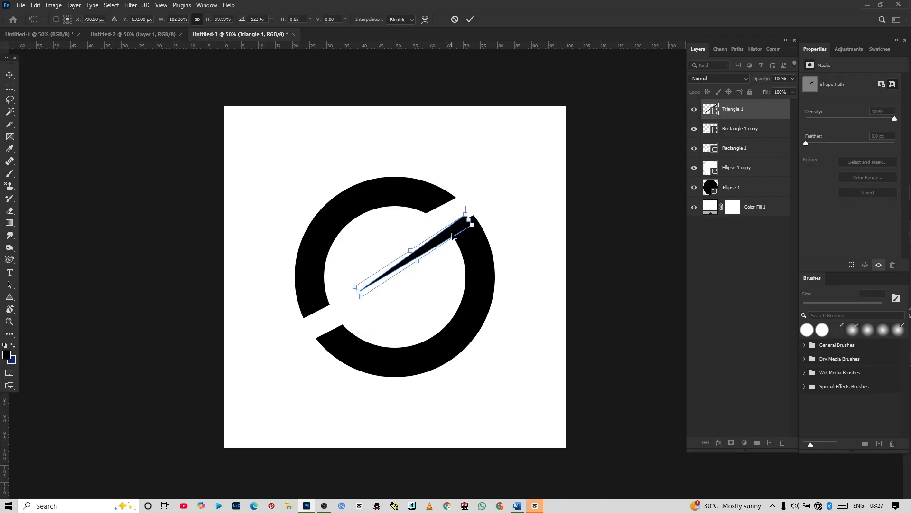
key("Return")
left_click(626, 256)
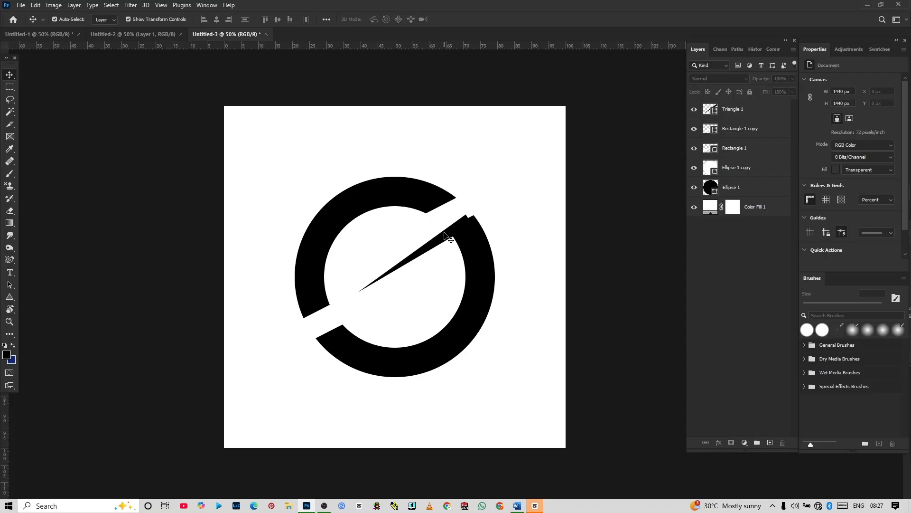
Step: Copy the triangle to the lower end of the ring's left segment, narrow it to about 76% width and rotate it about 11°
left_click_drag(446, 236, 309, 313)
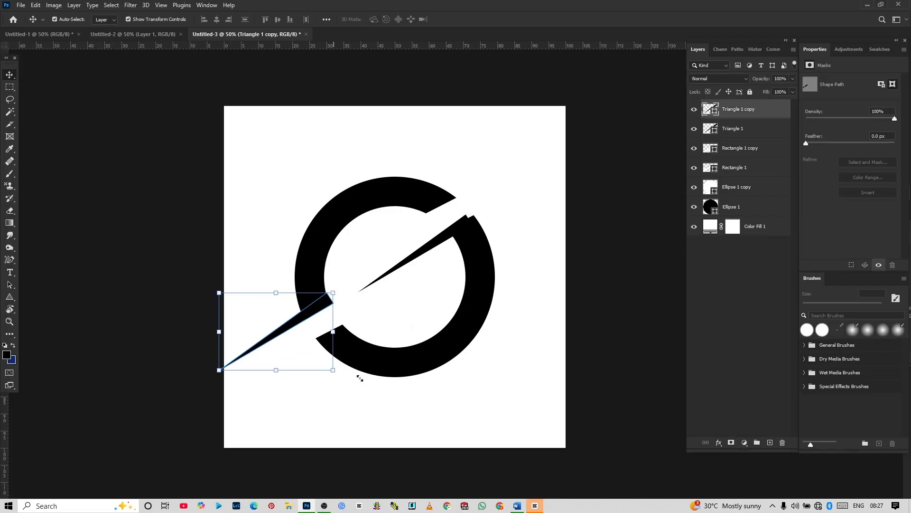
left_click_drag(365, 379, 284, 326)
left_click_drag(332, 279, 338, 286)
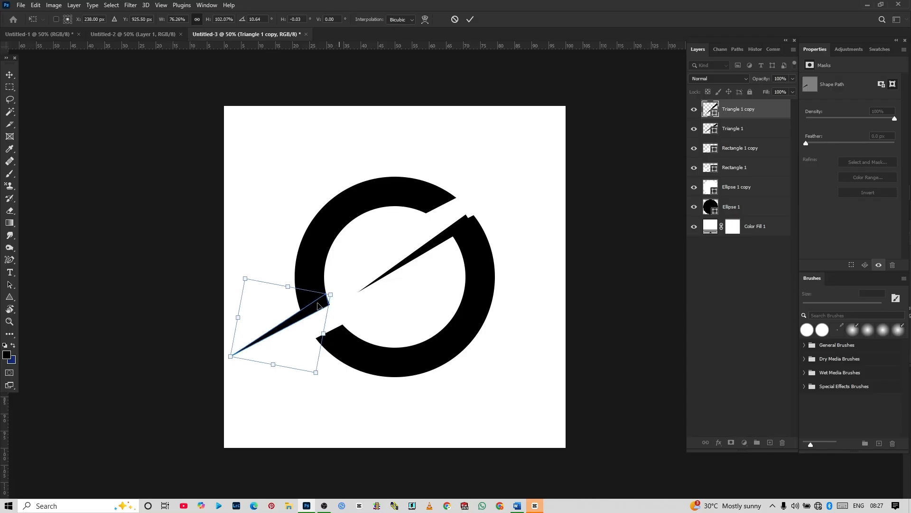
key("Return")
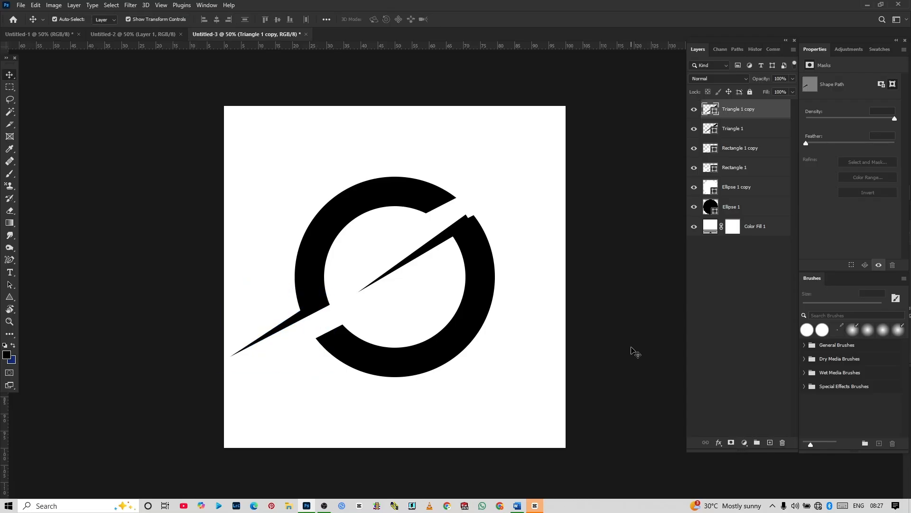
left_click(612, 341)
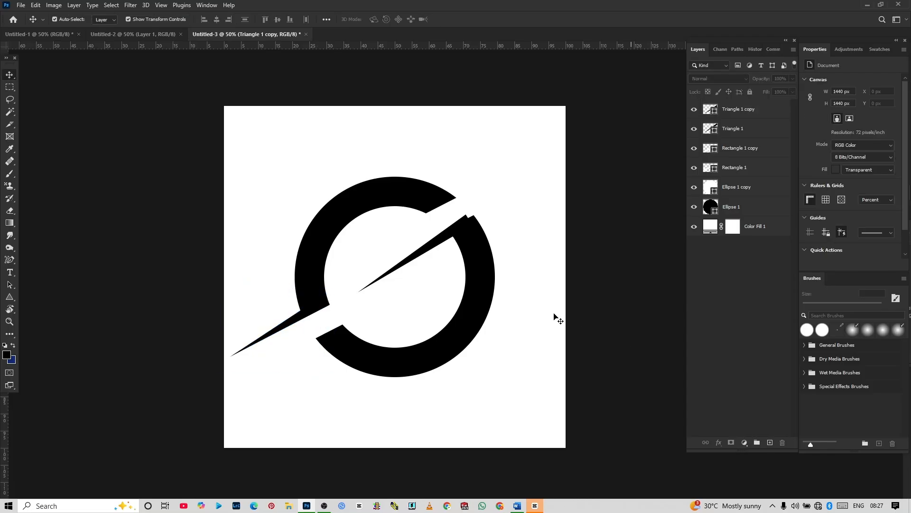
Step: Copy the inner triangle over the ring's upper-right gap, rotate it about 179° to point outward and shrink it to about 58% x 65%
left_click(440, 242)
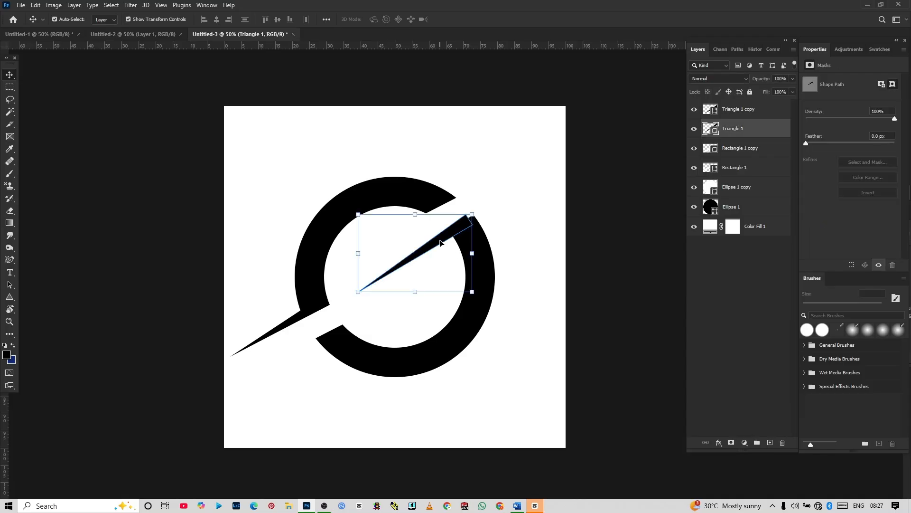
left_click_drag(440, 242, 564, 235)
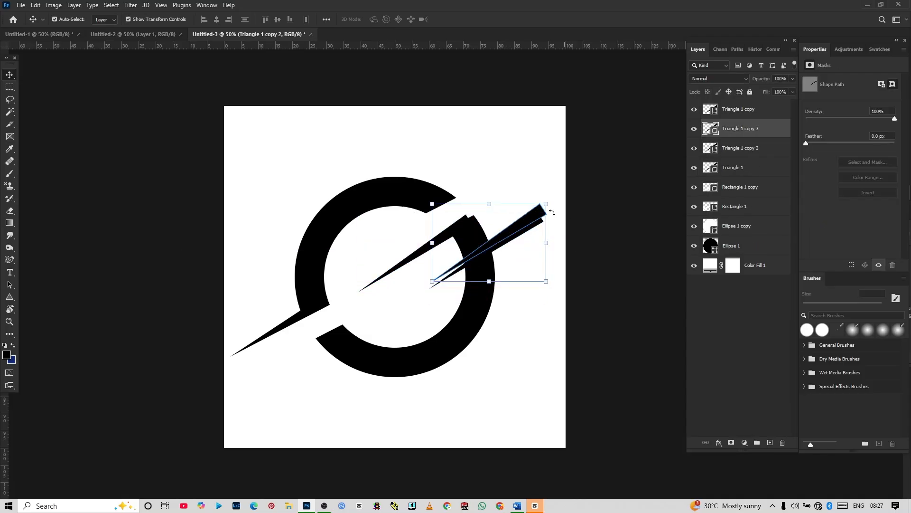
key("ctrl+z")
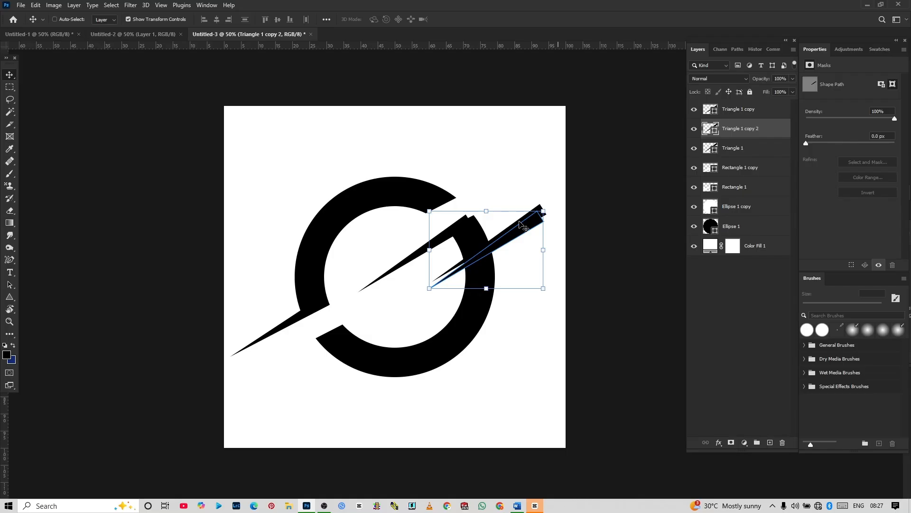
key("ctrl+t")
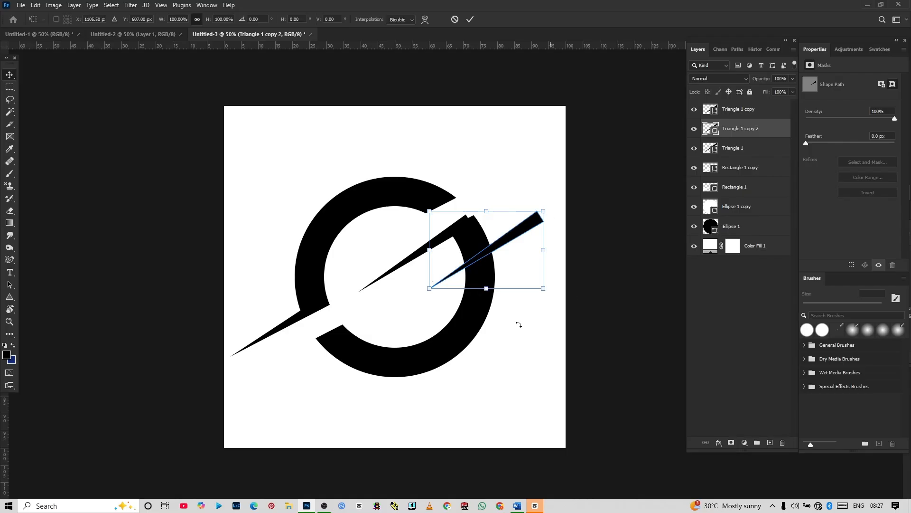
left_click_drag(519, 324, 477, 223)
left_click_drag(476, 224, 476, 225)
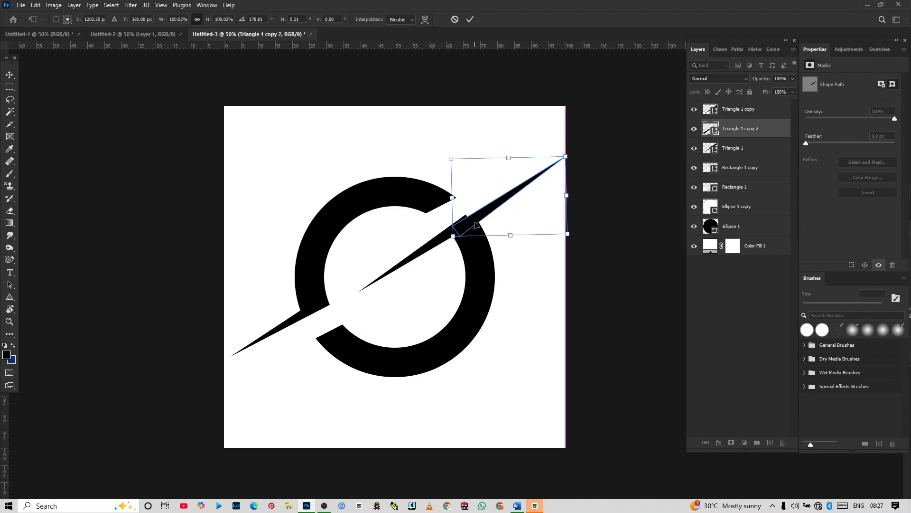
left_click_drag(566, 155, 517, 184)
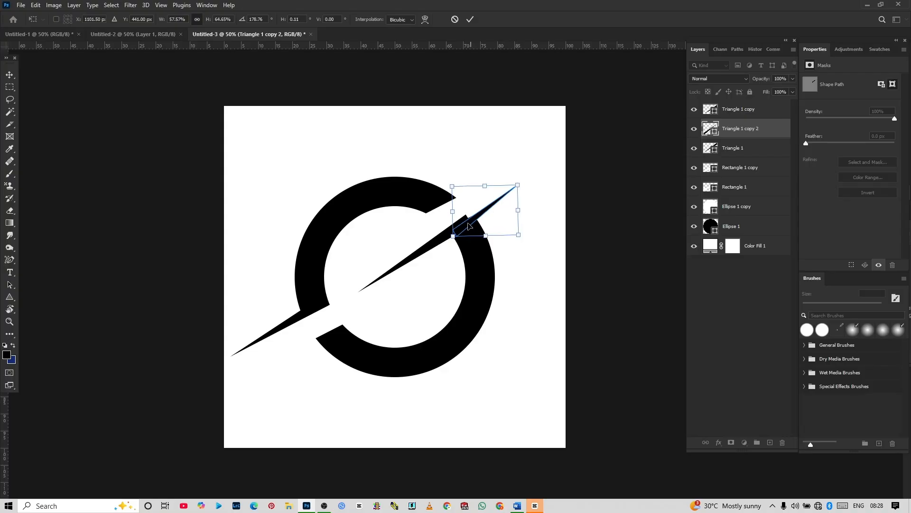
left_click_drag(470, 226, 470, 216)
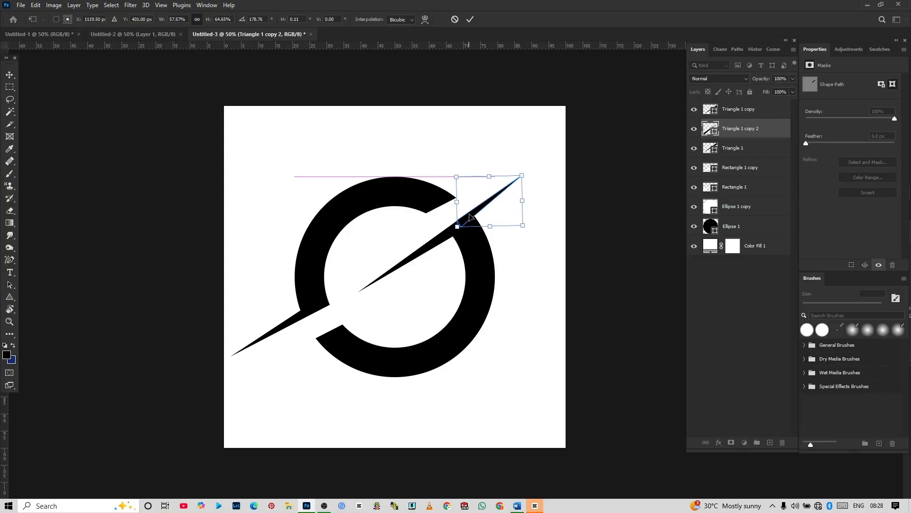
key("Return")
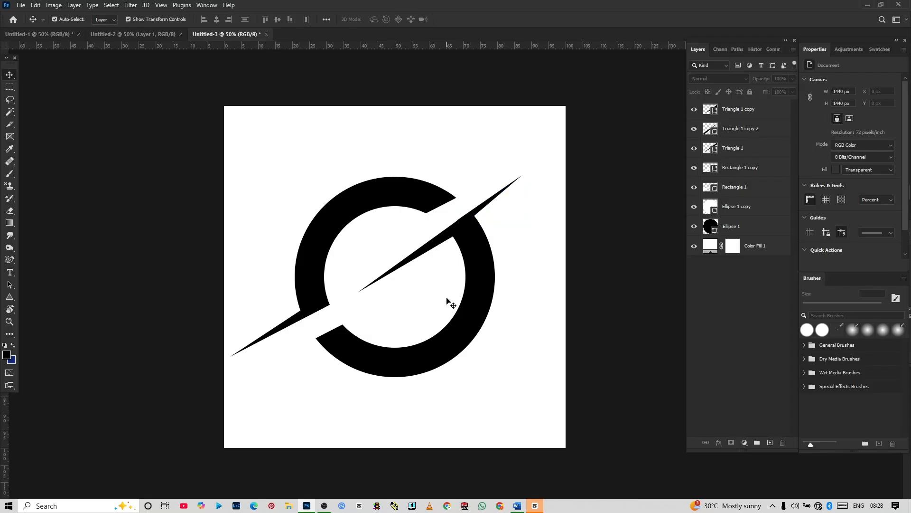
Step: Rotate the original triangle inside the ring by about -1.2°
left_click(465, 258)
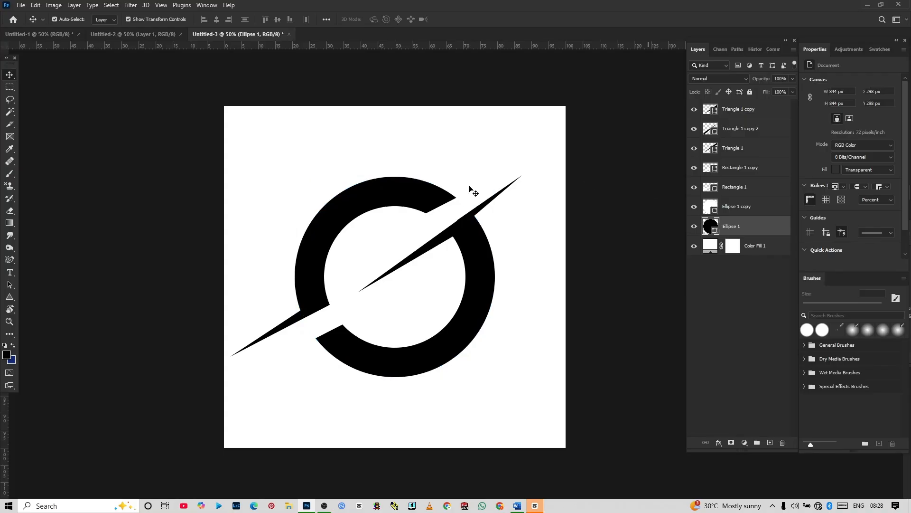
left_click(456, 237)
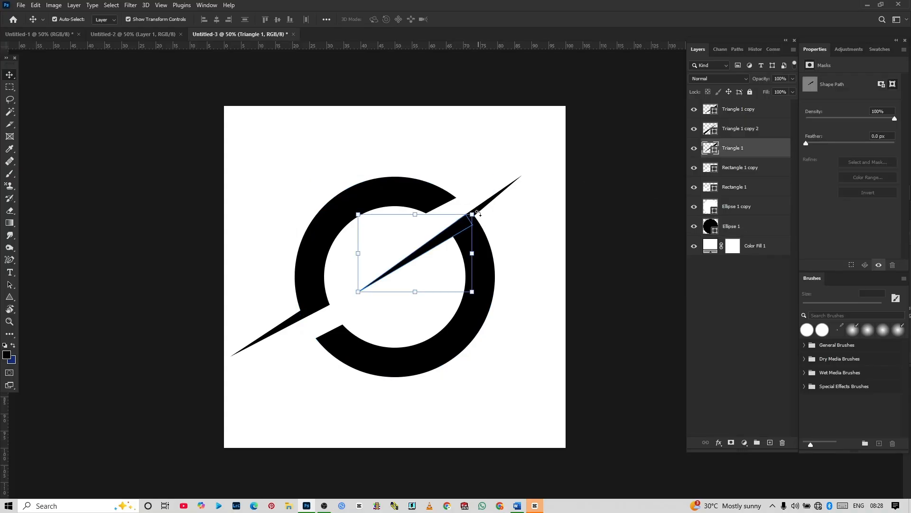
left_click_drag(478, 212, 477, 211)
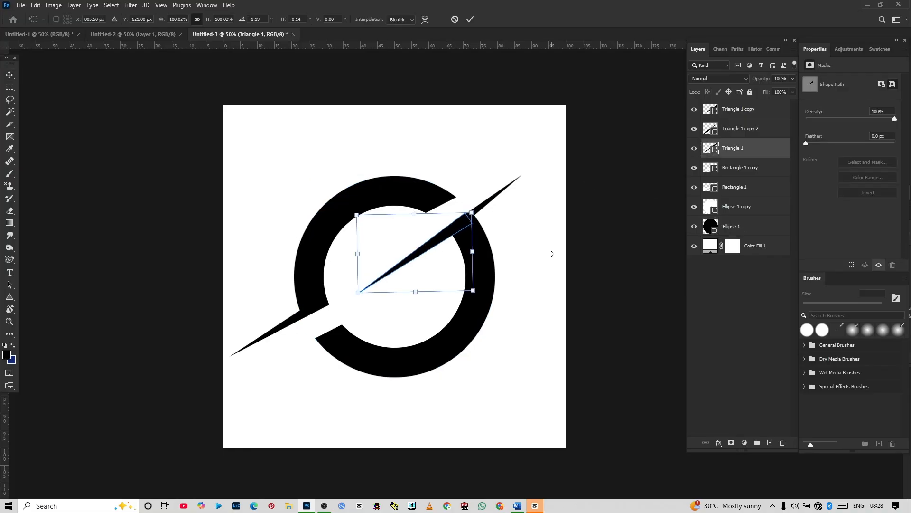
key("ctrl+plus")
key("Return")
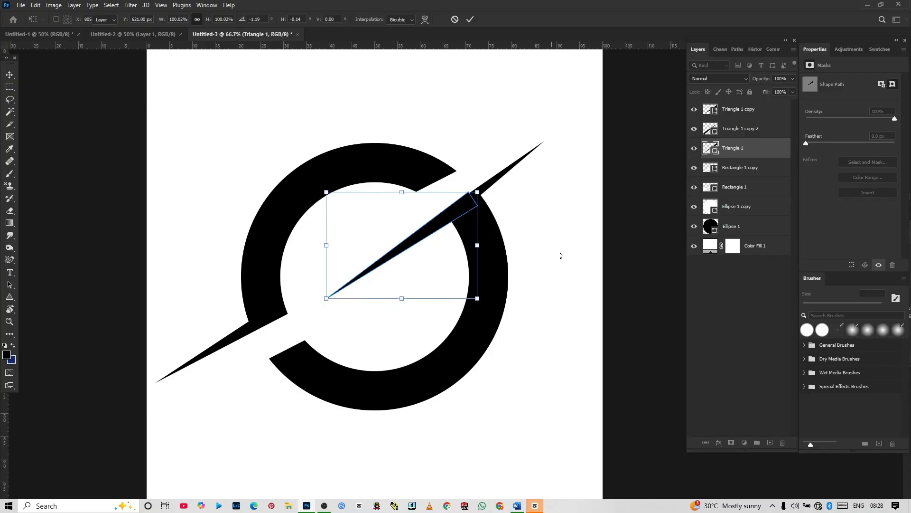
left_click(560, 257)
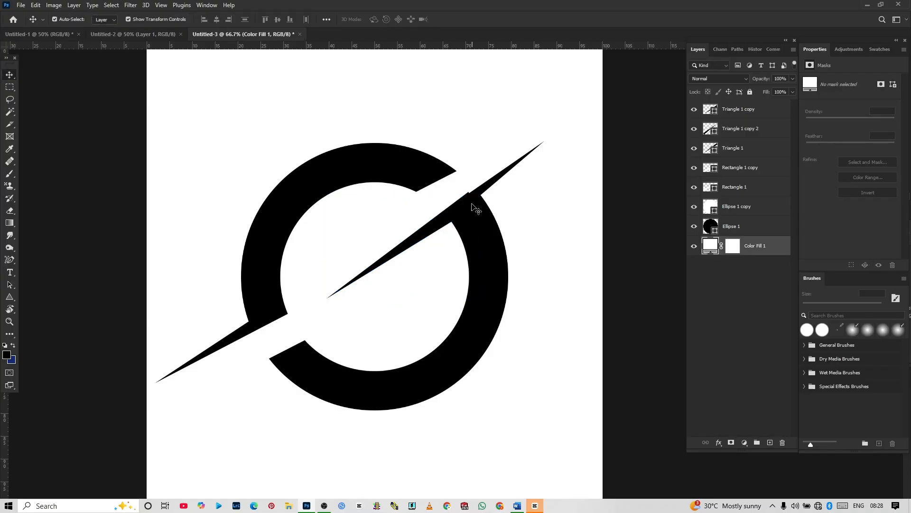
Step: Delete the two triangle copies that stick out of the ring at the upper right and lower left
left_click(485, 191)
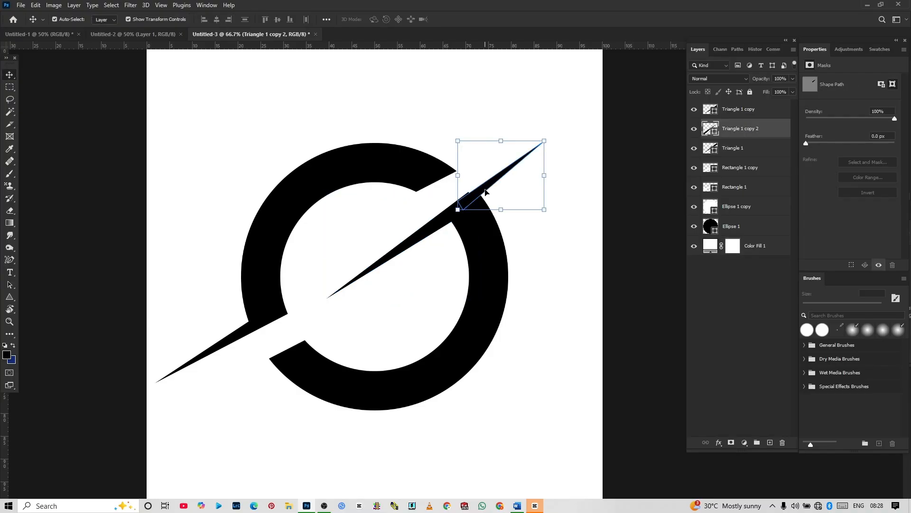
key("Delete")
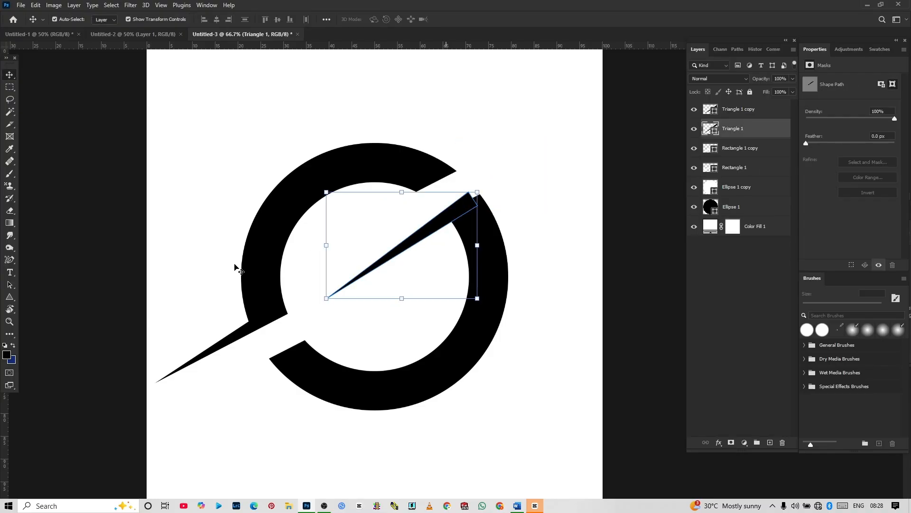
left_click(204, 356)
key("Delete")
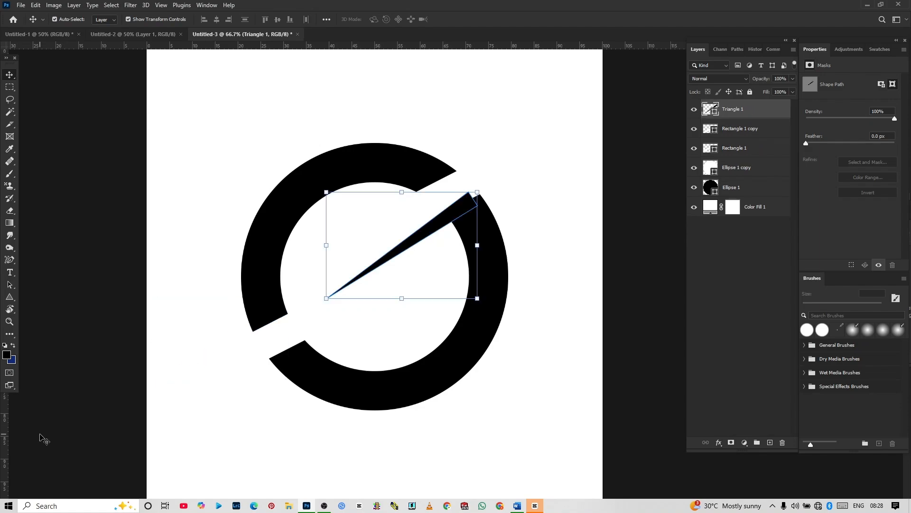
left_click(298, 295)
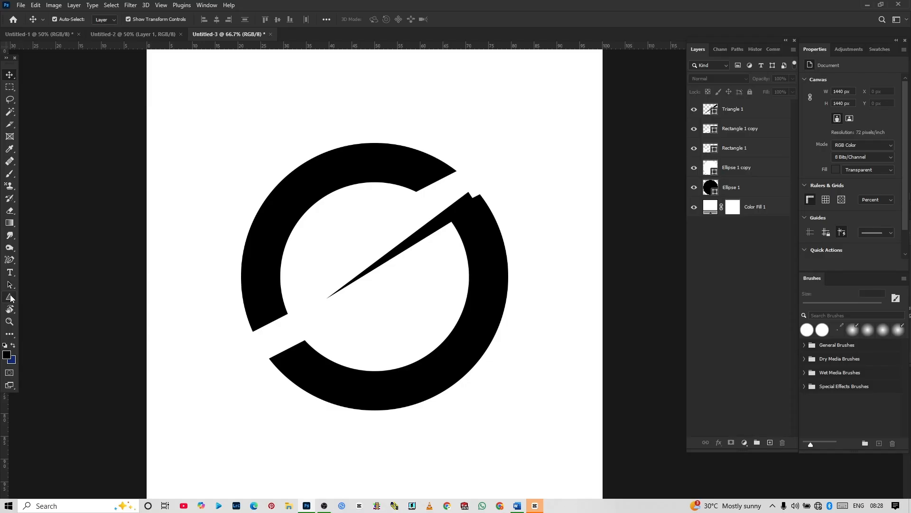
left_click_drag(275, 255, 286, 272)
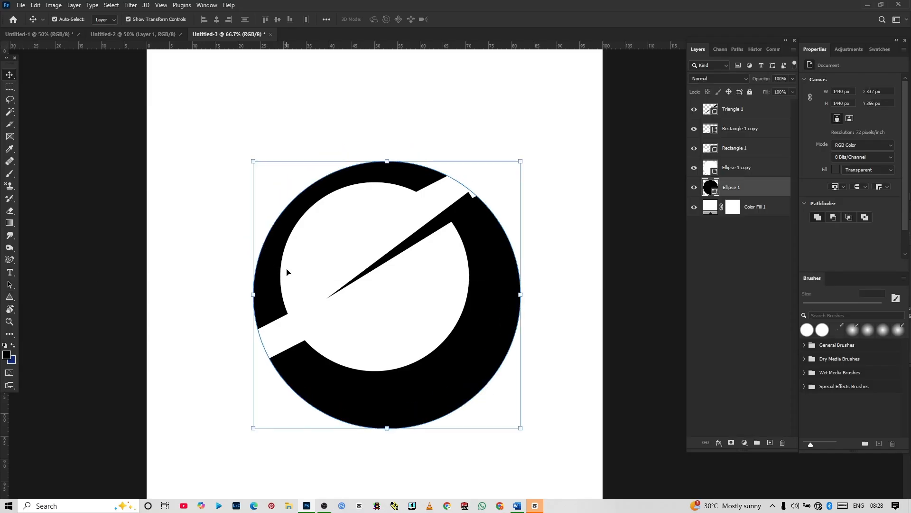
key("ctrl+z")
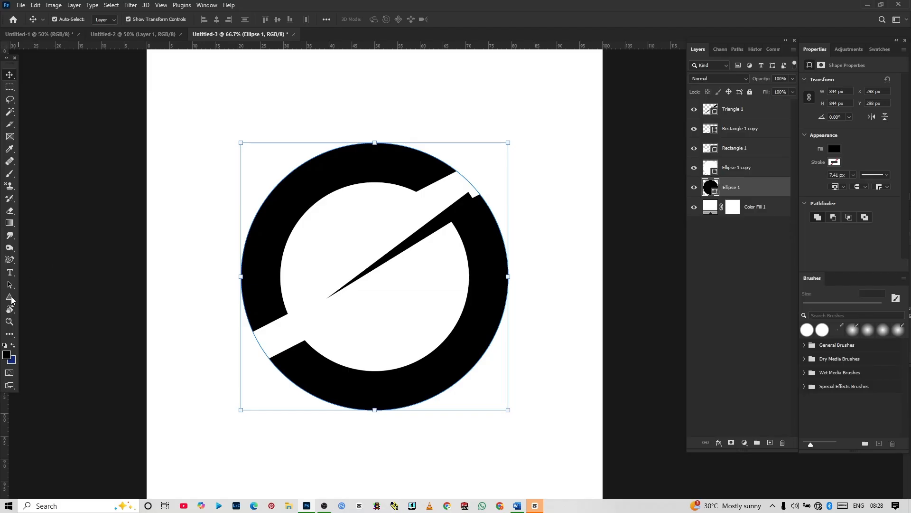
Step: Draw a slim black triangle about 69 x 429 px beside the ring's left edge and rotate it to about -107°
left_click(10, 298)
left_click_drag(203, 202, 224, 337)
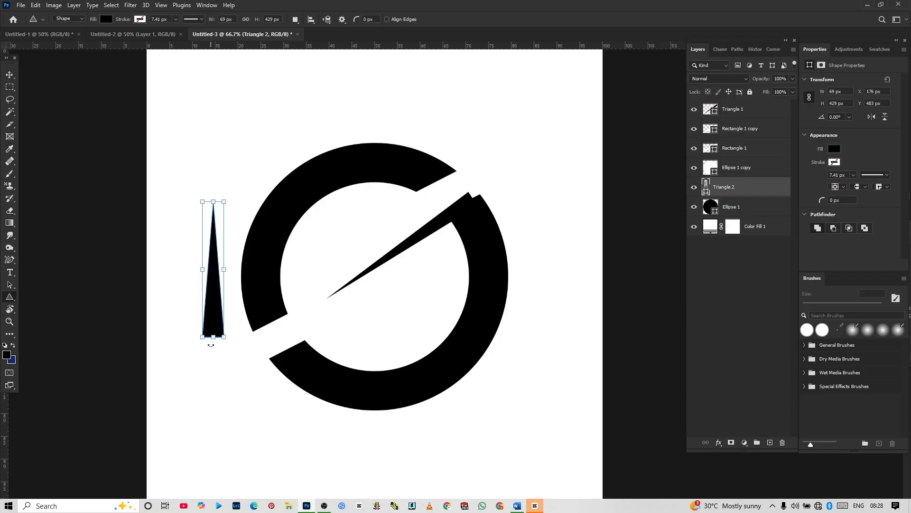
left_click_drag(211, 343, 275, 253)
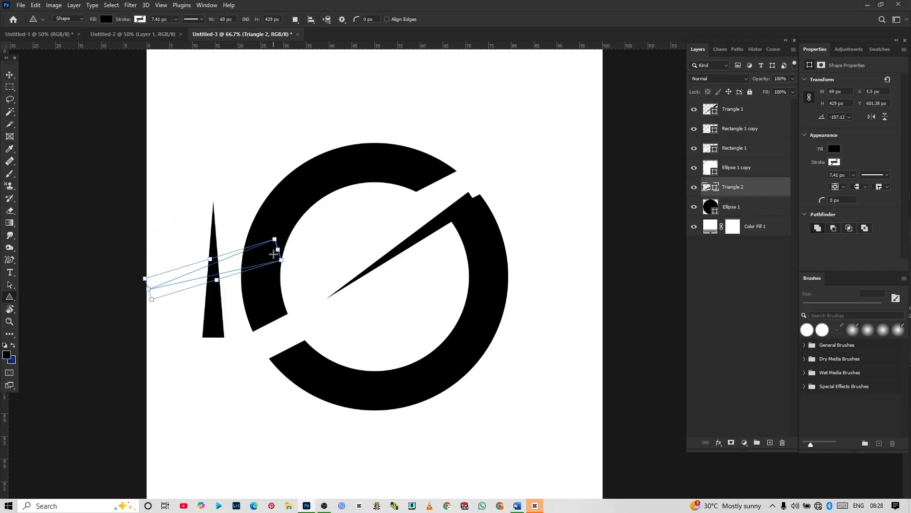
Step: Place the new triangle's base on the lower end of the ring's left segment, tilted further so its tip points to the lower left
left_click(11, 74)
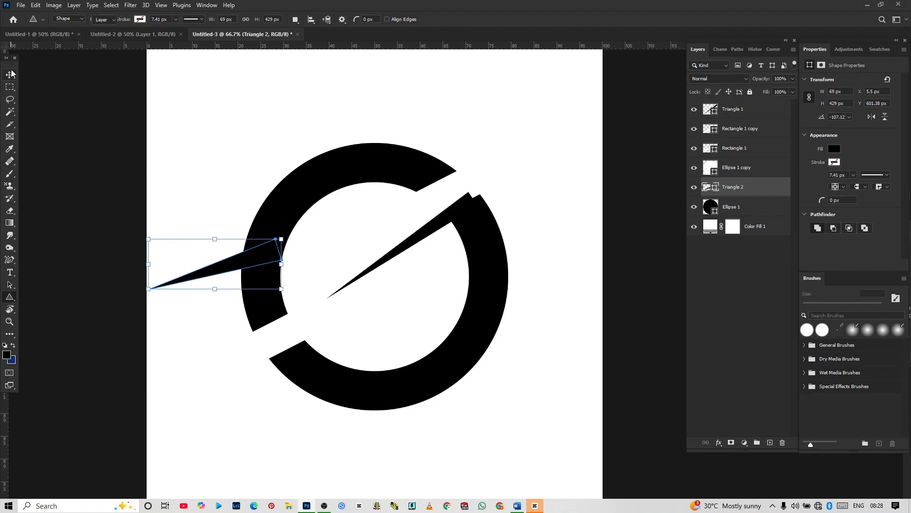
left_click_drag(240, 265, 279, 314)
key("Return")
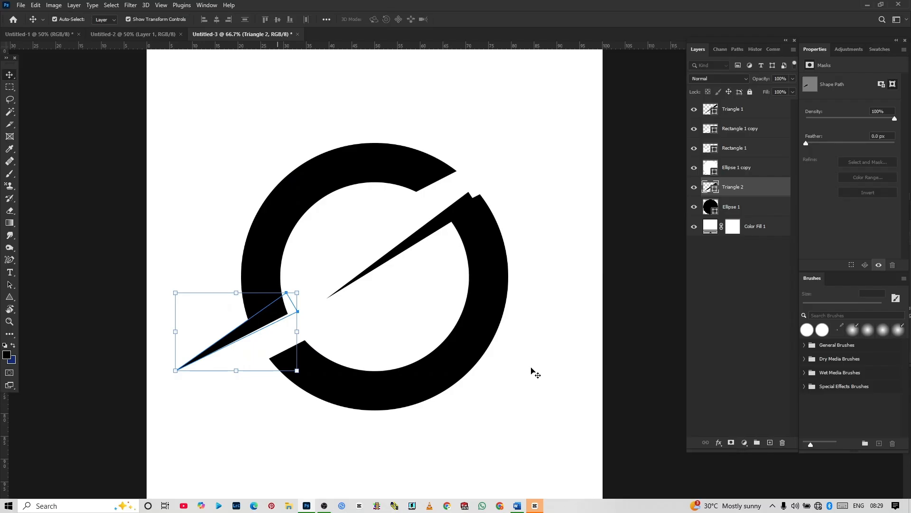
left_click(531, 372)
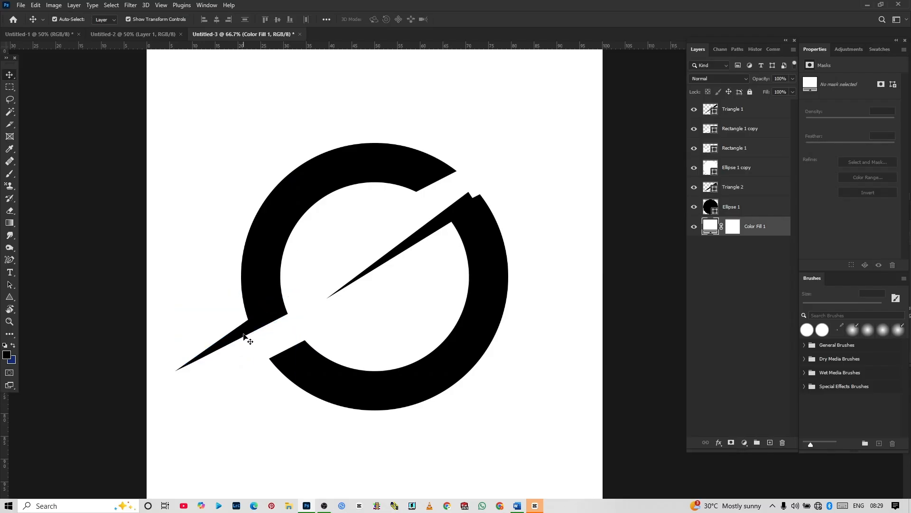
Step: Copy the lower-left triangle to the ring's upper-right side and rotate the copy about 168° so its tip points to the upper right
left_click_drag(243, 336, 528, 172)
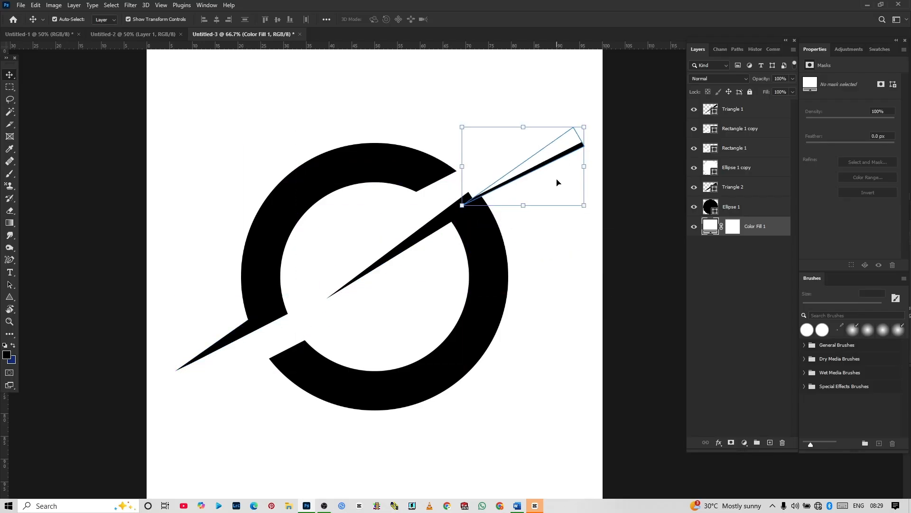
key("ctrl+z")
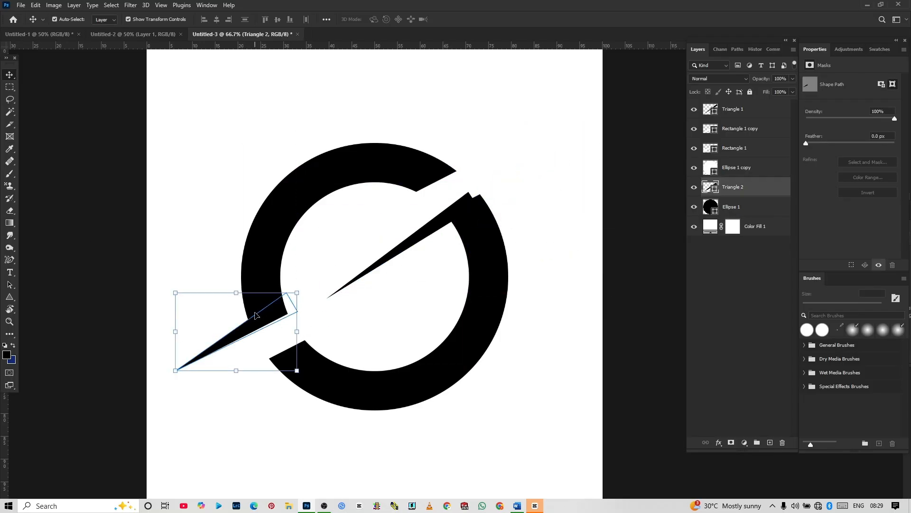
left_click_drag(255, 323, 510, 205)
key("ctrl+j")
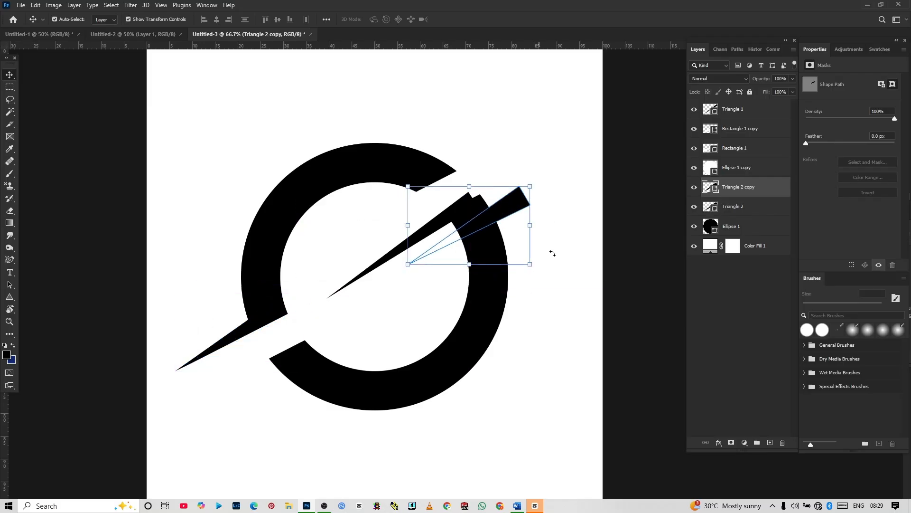
key("ctrl+t")
left_click_drag(473, 302, 425, 251)
key("Return")
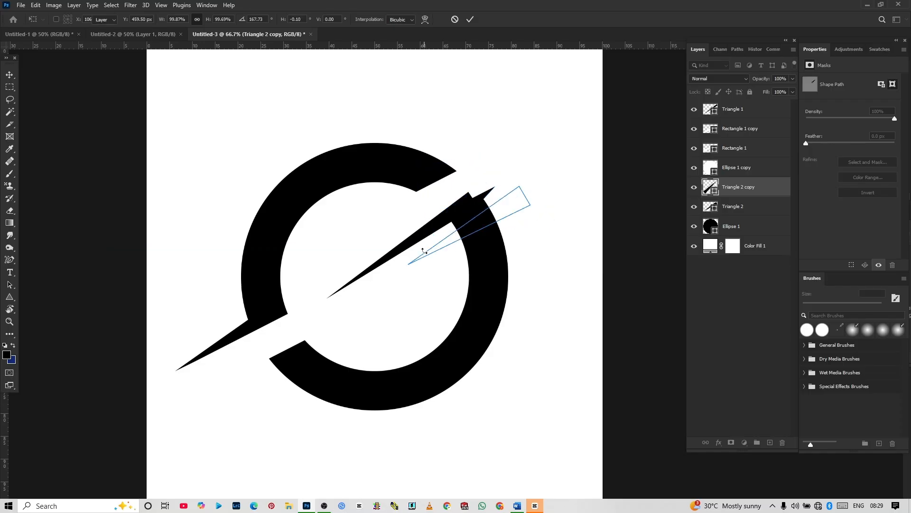
Step: Bring the upper-right triangle copy to the top of the layer stack and fit its base over the notch in the ring's right segment
left_click_drag(759, 189, 738, 104)
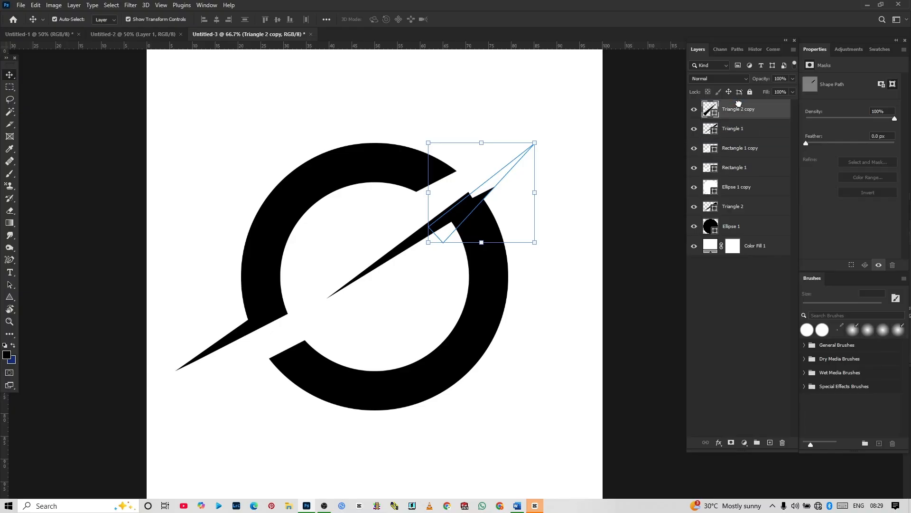
mouse_move(471, 221)
left_mouse_down()
mouse_move(464, 212)
mouse_move(479, 194)
mouse_move(476, 204)
left_mouse_up()
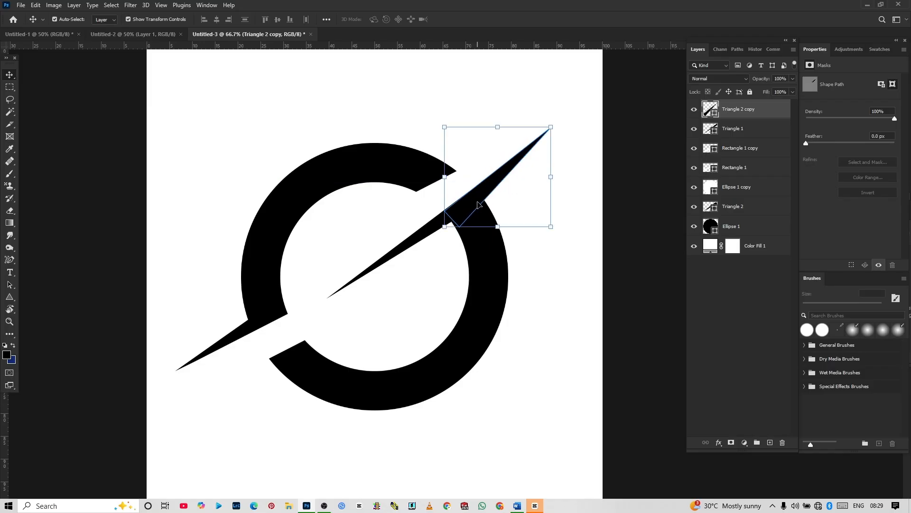
left_click(625, 236)
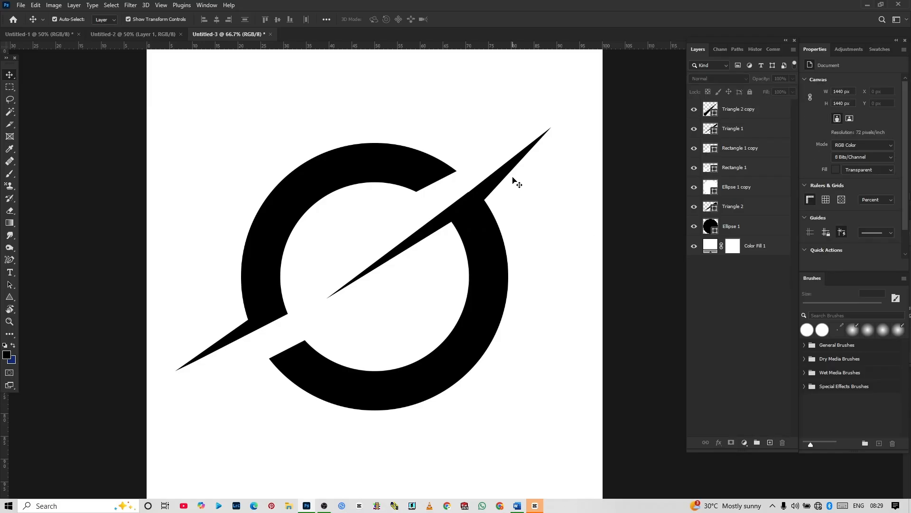
Step: Nudge the upper-right triangle copy so its upper edge lines up with the inner spike's edge, and deselect all layers
scroll(513, 181, "up", 5)
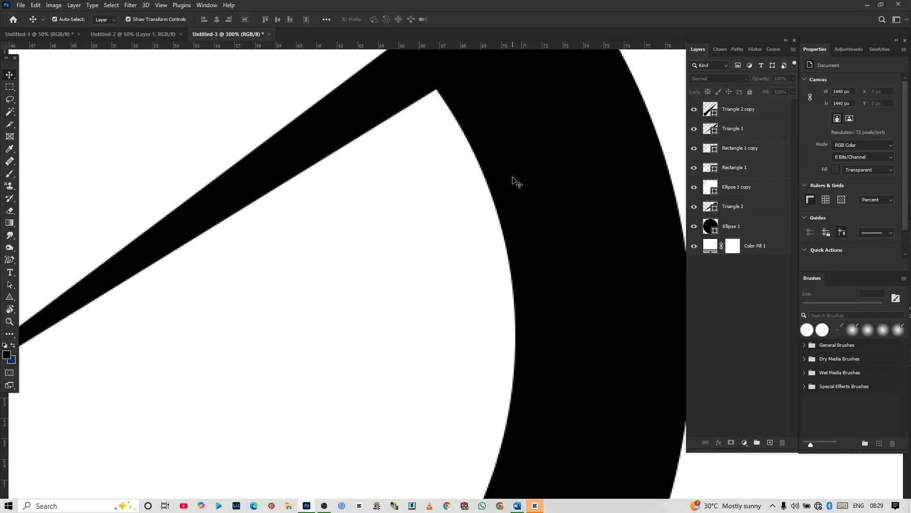
scroll(514, 180, "up", 6)
left_click(540, 155)
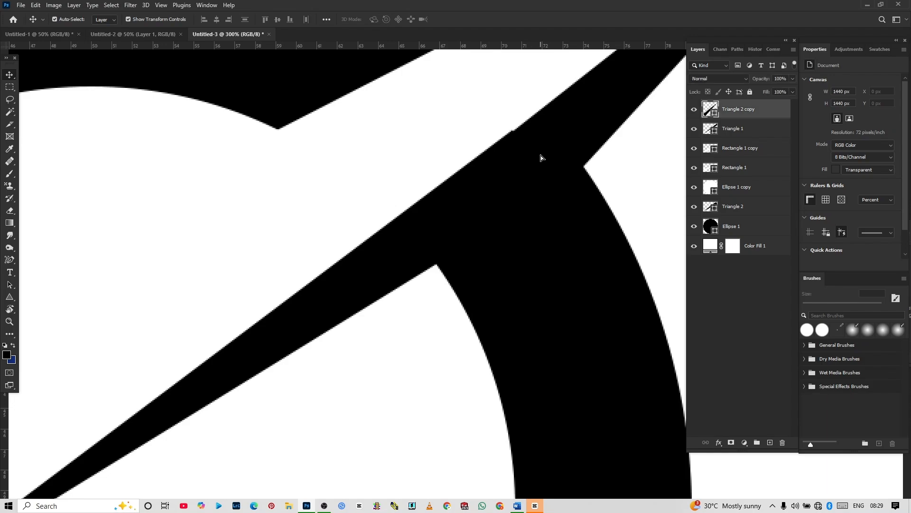
left_click_drag(540, 155, 546, 156)
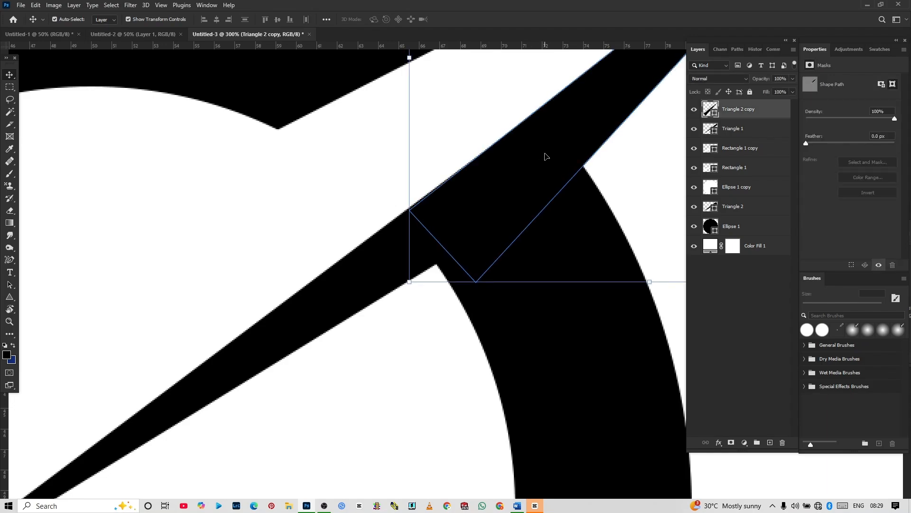
left_click(313, 183)
key("ctrl+minus")
key("ctrl+minus")
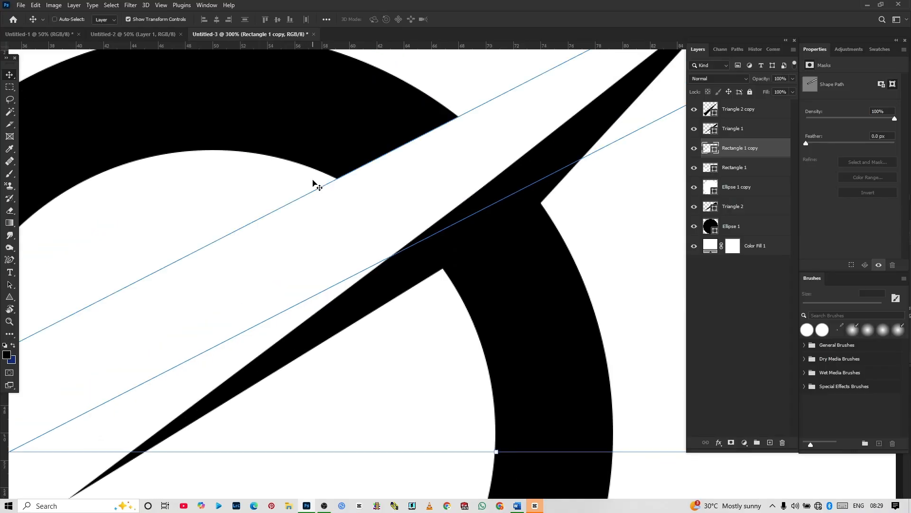
key("ctrl+minus")
key("ctrl+minus")
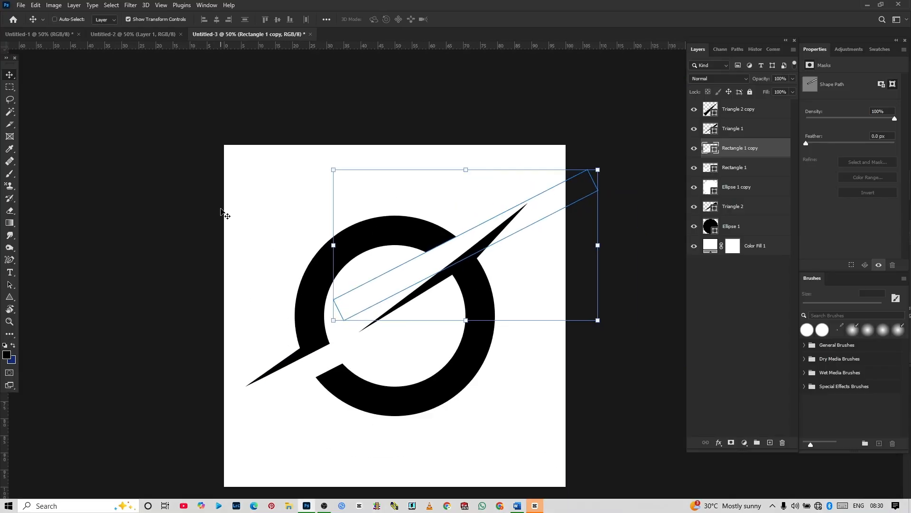
left_click(221, 210)
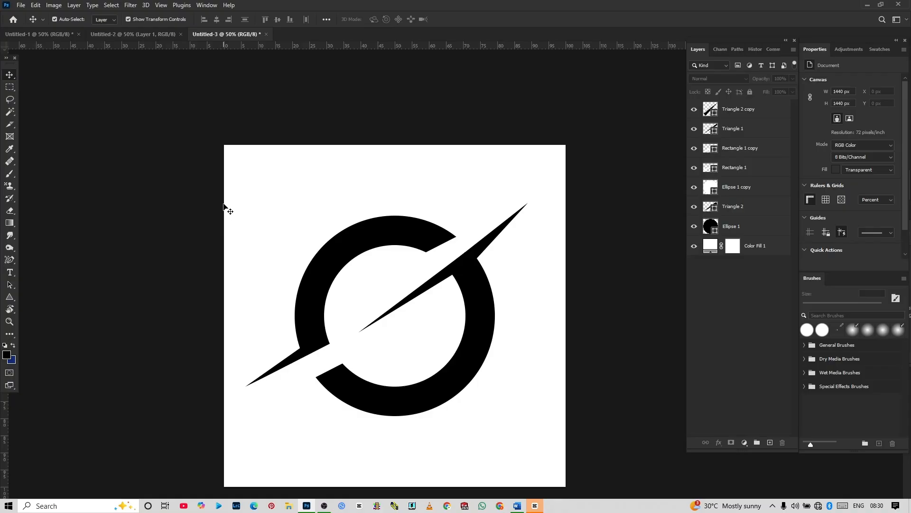
Step: Set up the 30 px Hard Round brush and add a new empty layer at the top of the layer stack
left_click(14, 173)
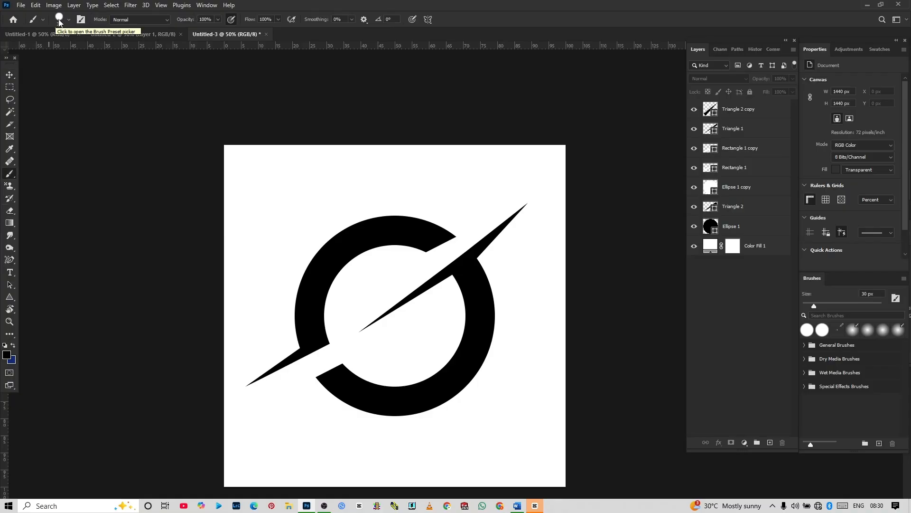
left_click(58, 19)
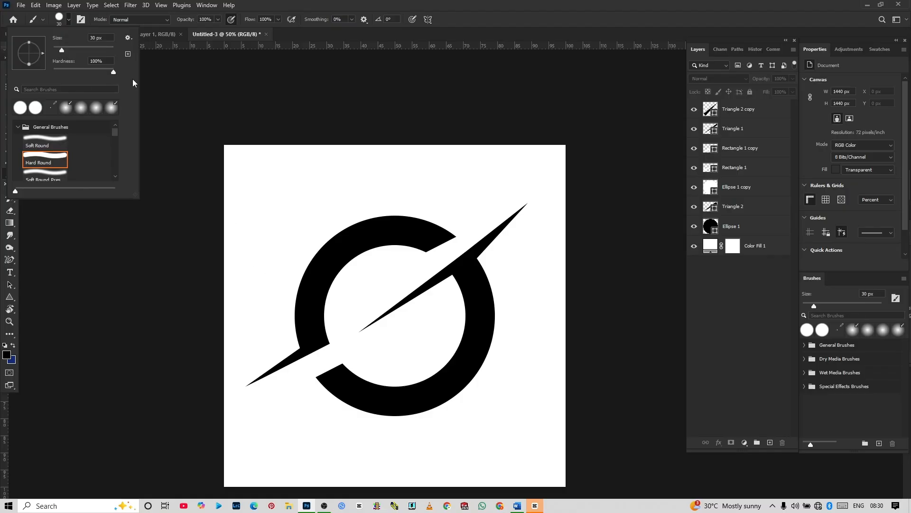
left_click(155, 87)
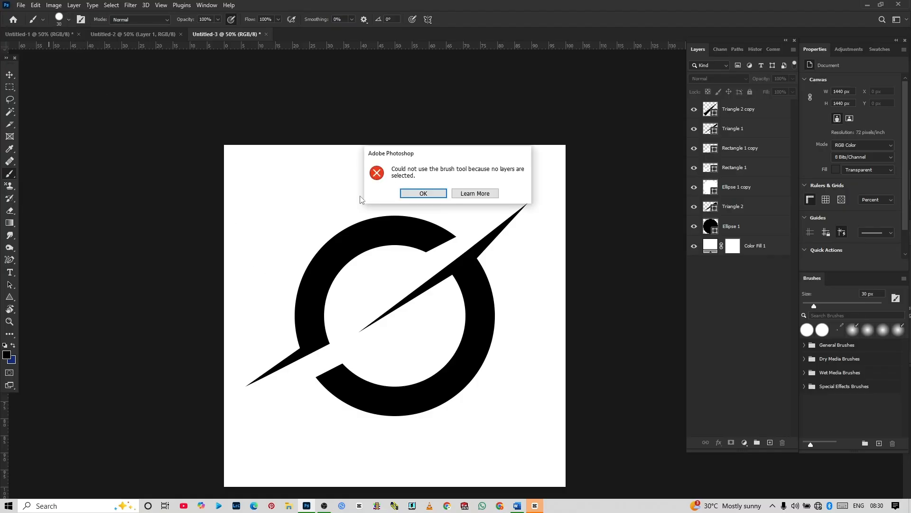
key("Return")
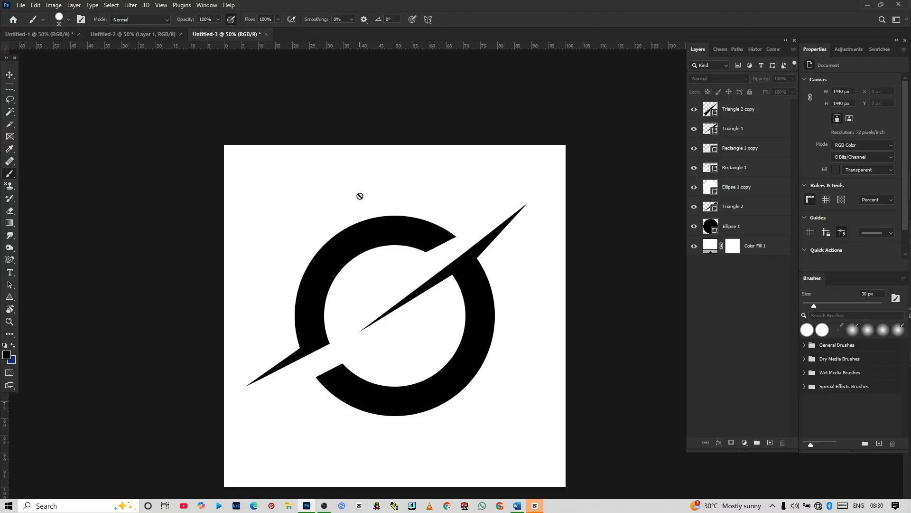
left_click(769, 442)
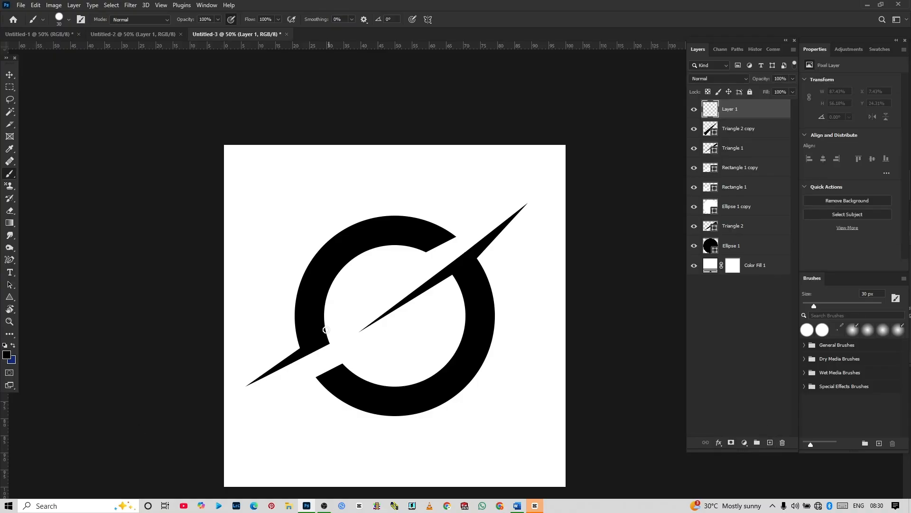
Step: Paint black over the outer corner where the lower-left spike meets the ring's left segment to soften the join
scroll(309, 338, "up", 3)
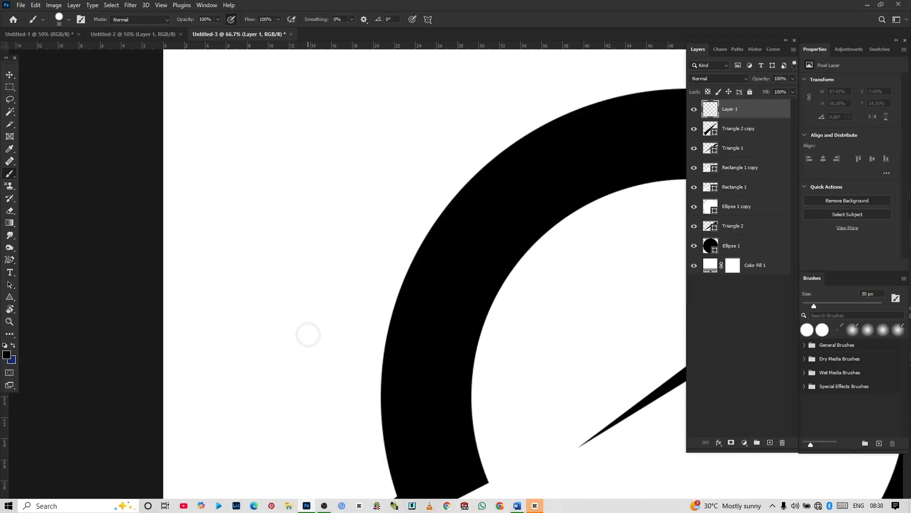
scroll(309, 332, "down", 5)
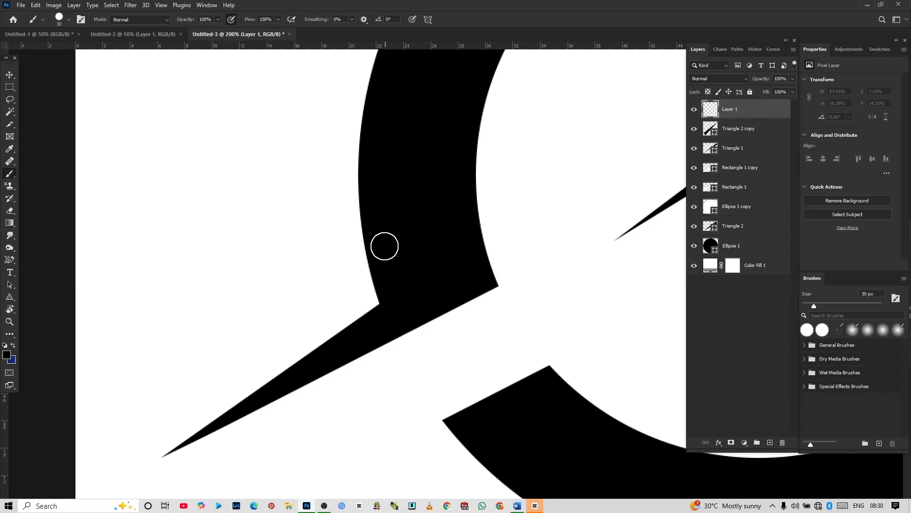
mouse_move(380, 246)
left_mouse_down()
mouse_move(373, 324)
mouse_move(353, 341)
mouse_move(399, 270)
mouse_move(382, 256)
mouse_move(360, 337)
mouse_move(403, 290)
left_mouse_up()
key("ctrl+z")
key("ctrl+minus")
key("ctrl+minus")
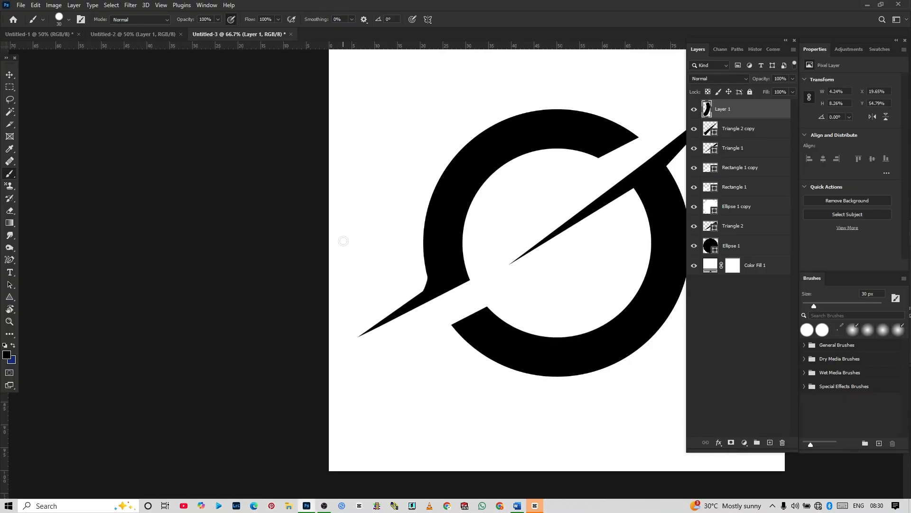
Step: Try black brush strokes over the outer corner between the upper-right spike and the ring's right segment, and undo them
scroll(344, 240, "right", 8)
scroll(344, 241, "up", 4)
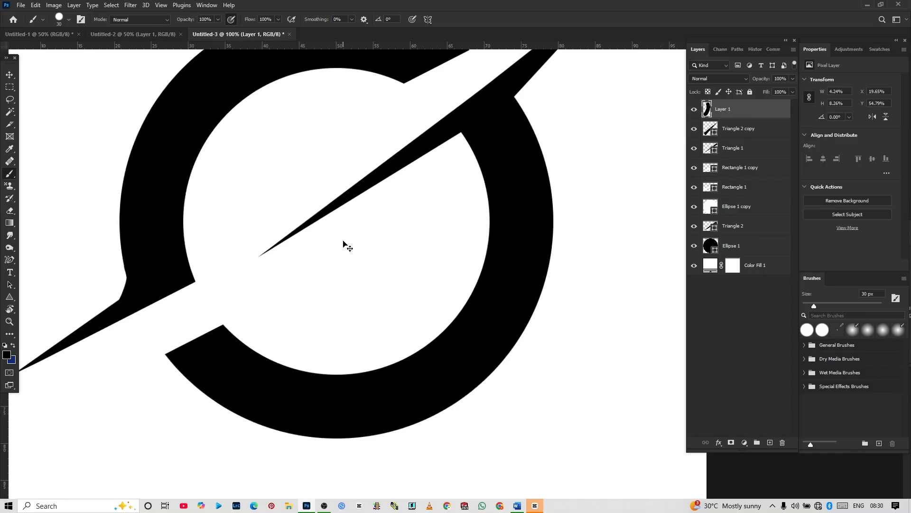
scroll(343, 240, "up", 1)
scroll(343, 241, "right", 3)
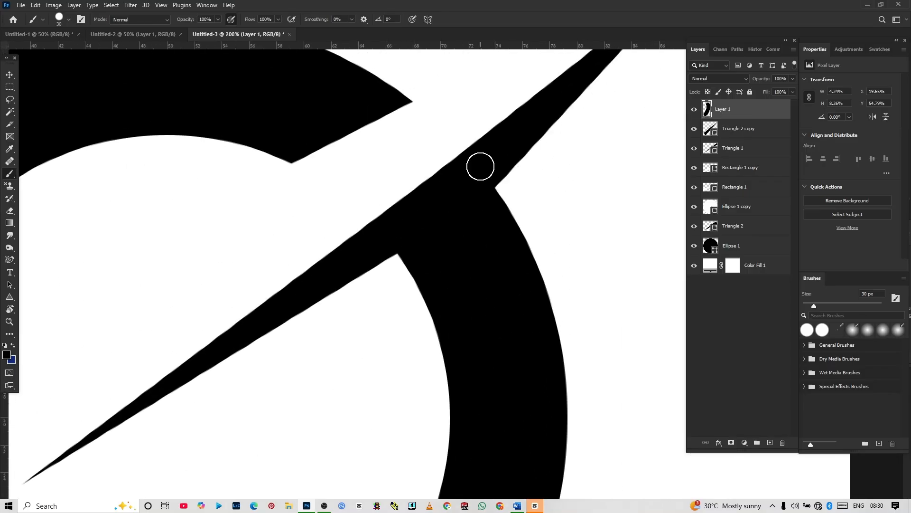
left_click_drag(499, 163, 489, 215)
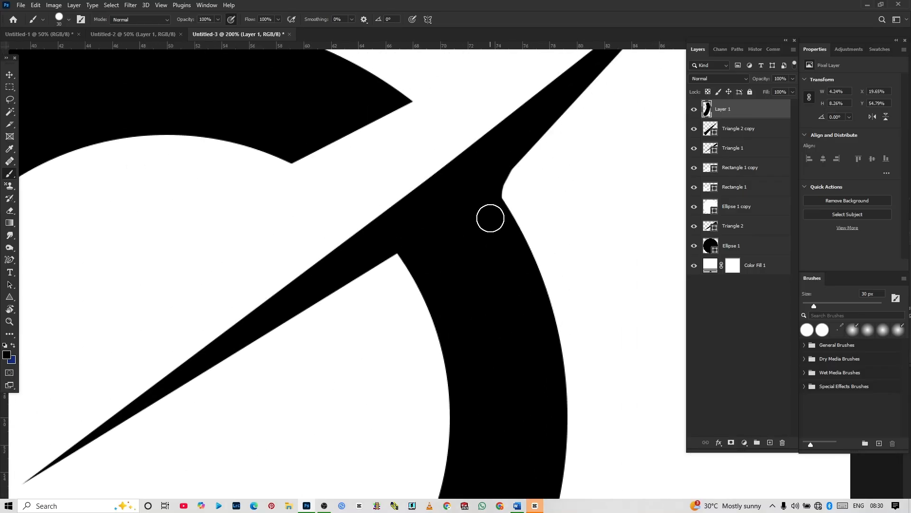
left_click_drag(484, 182, 509, 243)
key("ctrl+z")
key("ctrl+z")
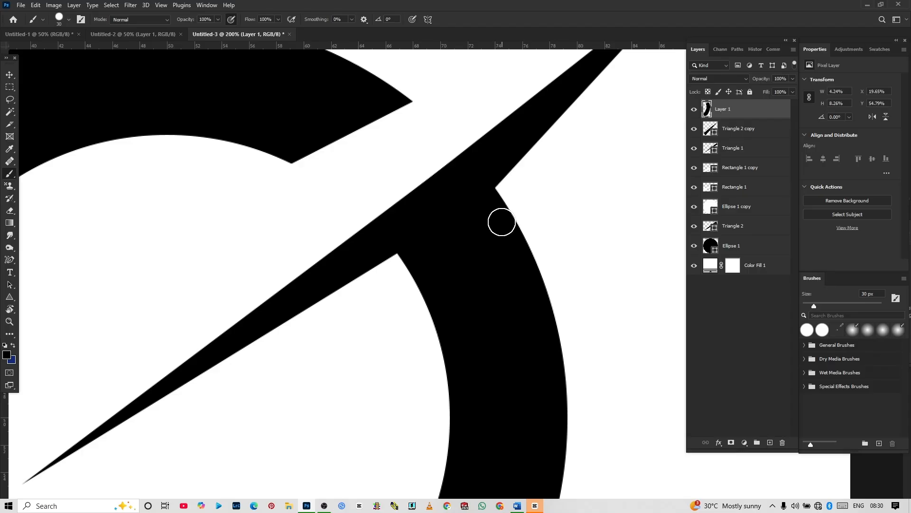
mouse_move(484, 180)
left_mouse_down()
mouse_move(493, 215)
mouse_move(493, 145)
mouse_move(505, 150)
mouse_move(495, 215)
left_mouse_up()
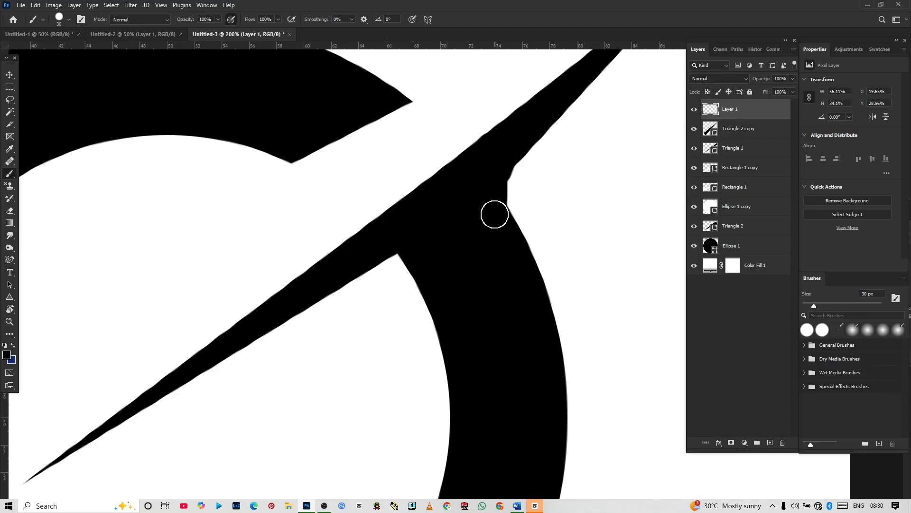
key("ctrl+z")
key("ctrl+z")
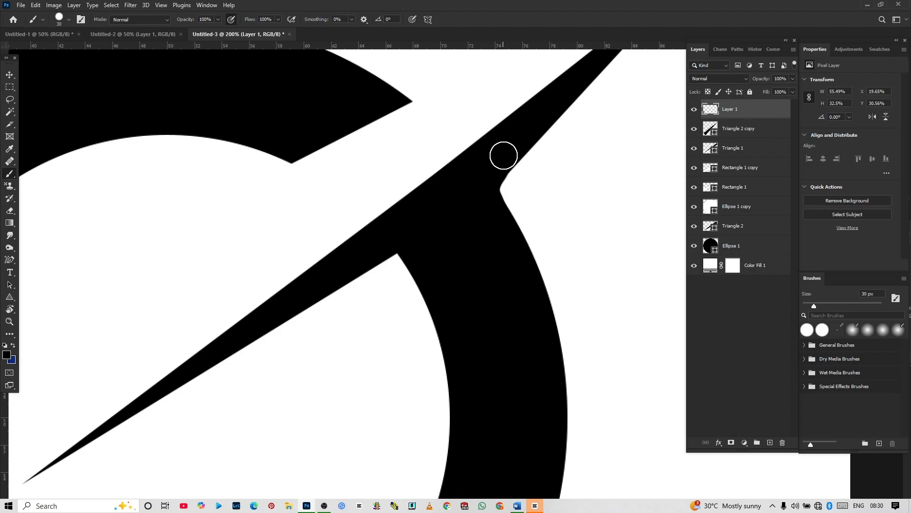
Step: Paint one curved black stroke over the outer corner of the upper-right spike to round its join with the ring
left_click_drag(502, 162, 494, 234)
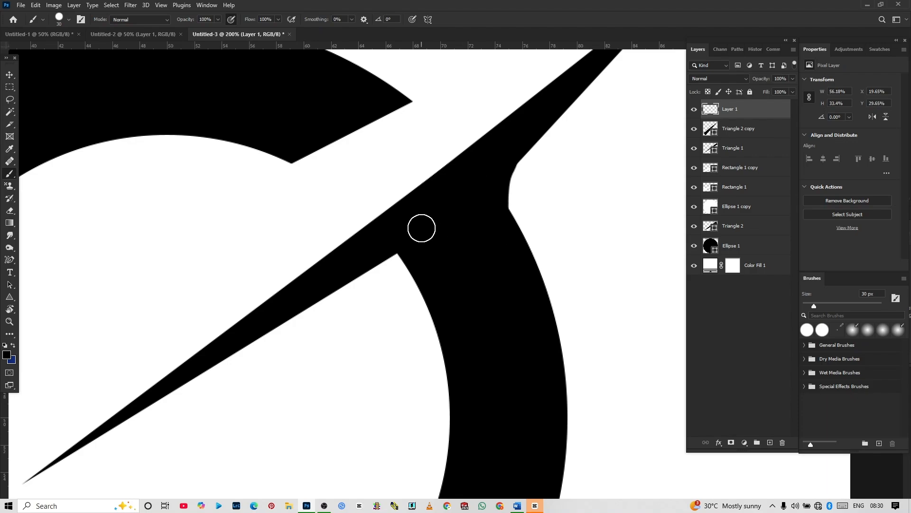
key("ctrl+minus")
key("ctrl+minus")
key("ctrl+minus")
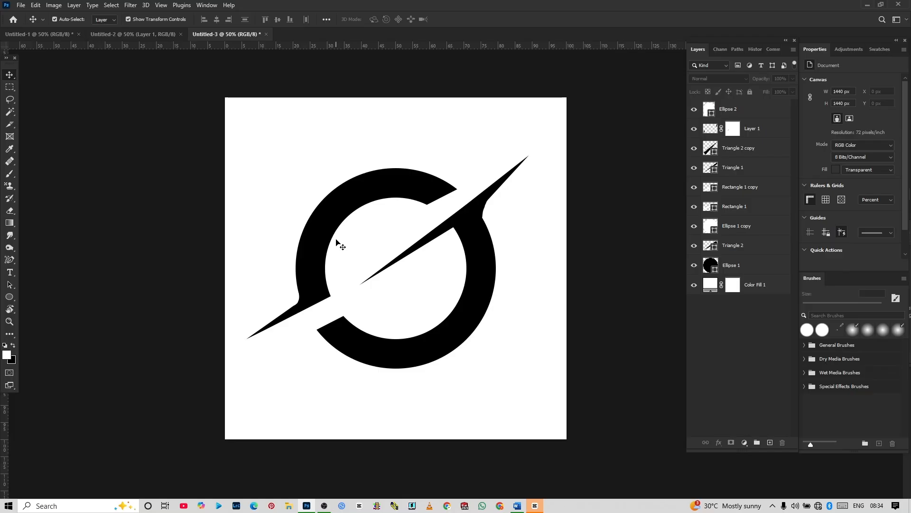
Step: Draw an upright white rectangle about 86 x 289 px across the lower part of the ring
right_click(10, 298)
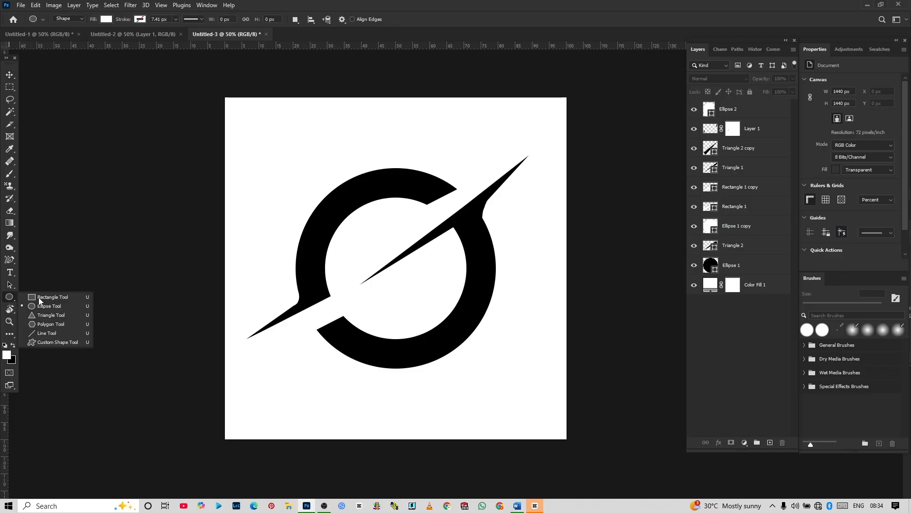
left_click(39, 297)
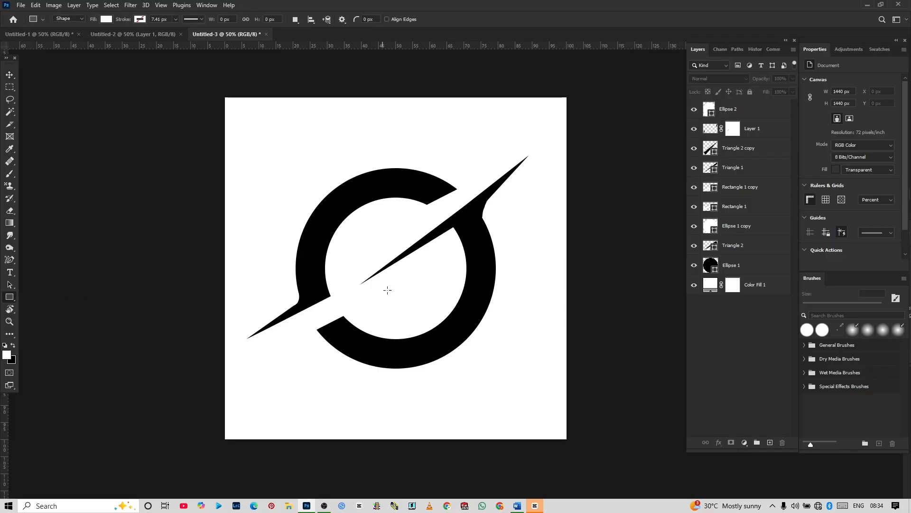
left_click_drag(383, 283, 401, 350)
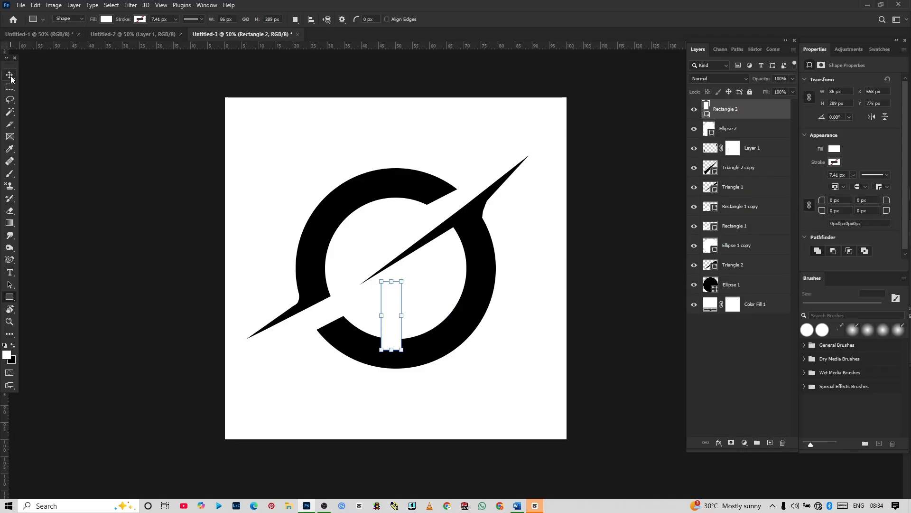
Step: Rotate the white rectangle nearly horizontal and place it over the ring's lower-left gap to trim the lower segment's end
key("v")
left_click_drag(393, 360, 367, 325)
left_click_drag(391, 311, 364, 324)
key("Return")
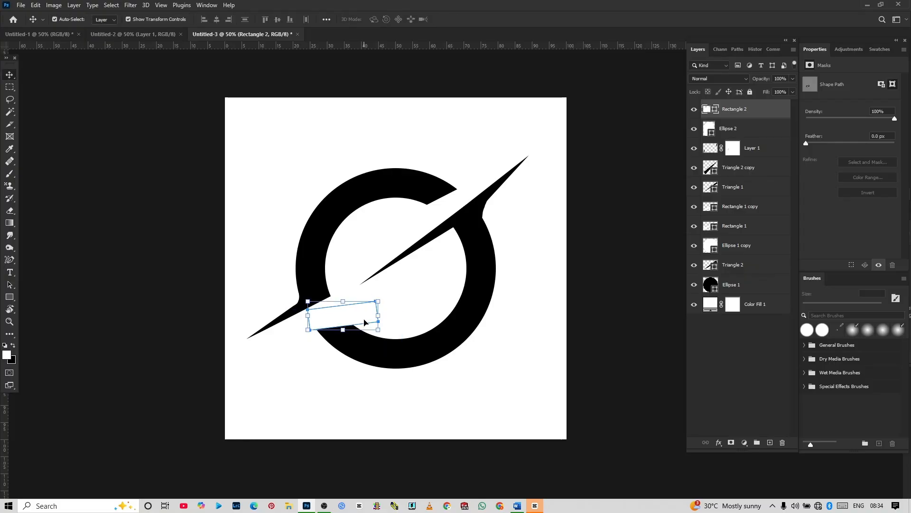
Step: Copy the white rectangle to the ring's upper-right gap and tilt the copy more steeply to trim the upper segment's end
left_click_drag(363, 322, 454, 208)
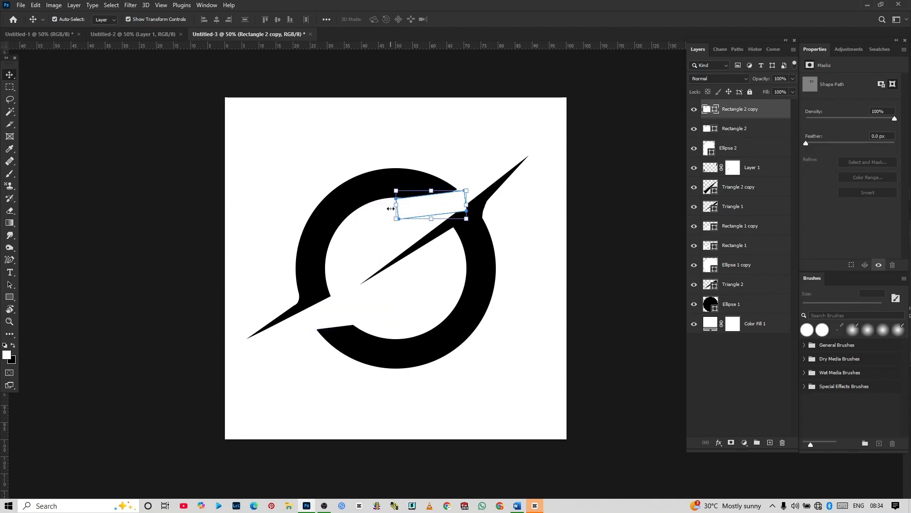
left_click(390, 208)
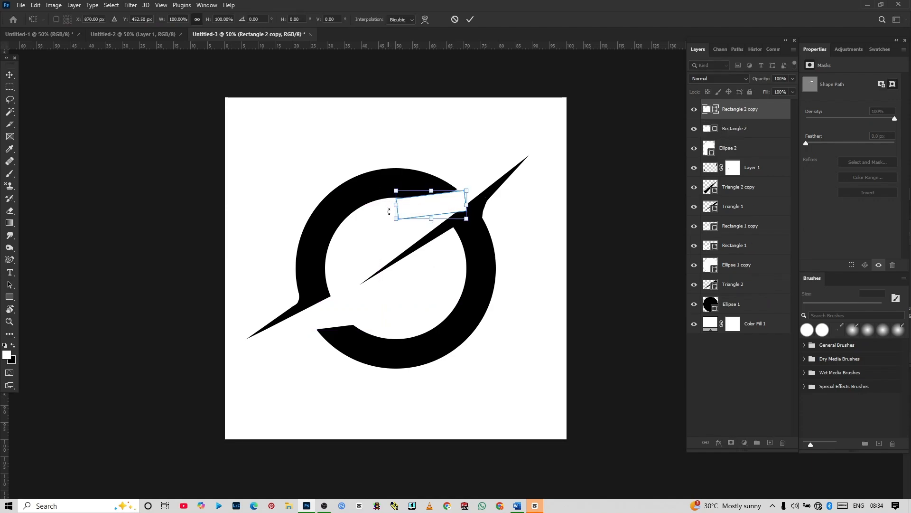
left_click_drag(389, 212, 448, 209)
key("Return")
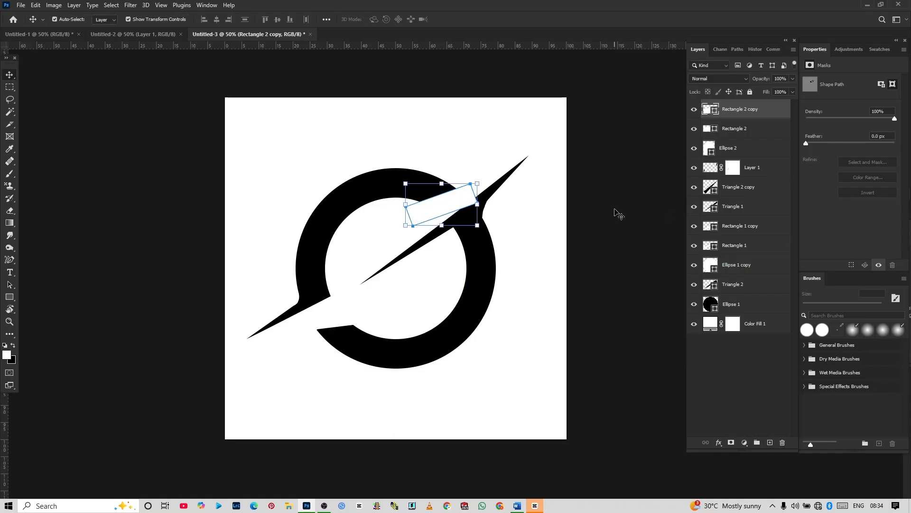
Step: Move the Rectangle 2 copy layer directly below Triangle 2 copy so it no longer covers the upper-right spike
left_click(616, 213)
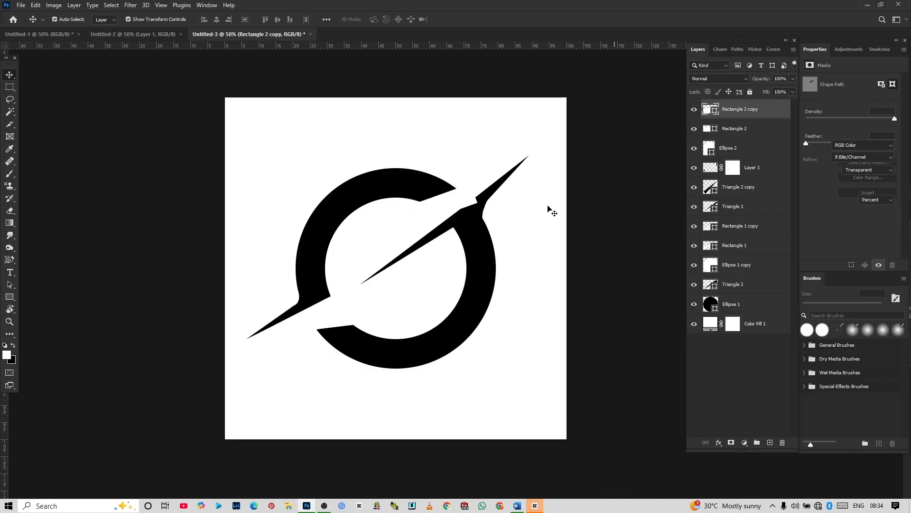
left_click(463, 205)
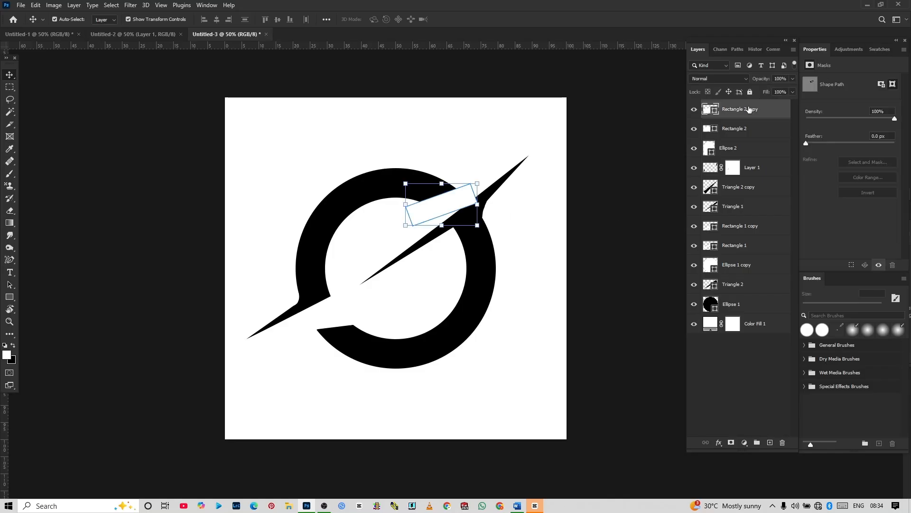
left_click_drag(749, 110, 749, 192)
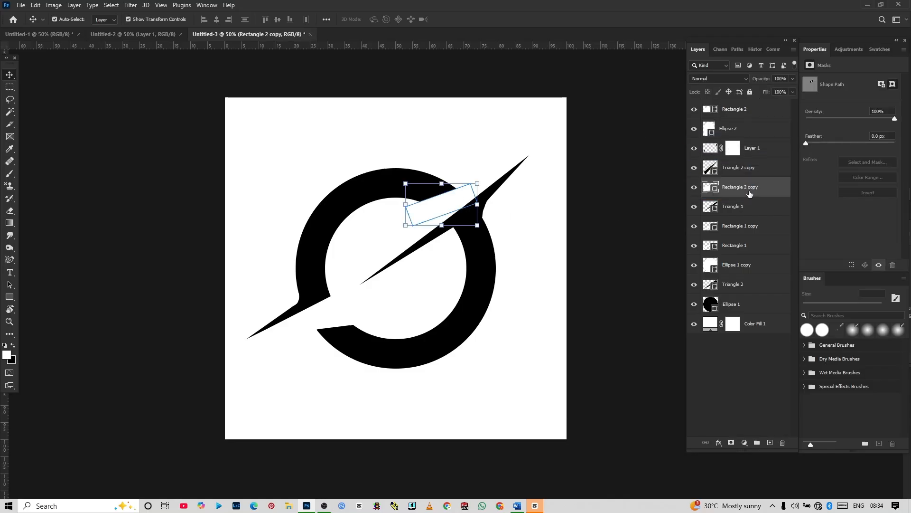
left_click(633, 213)
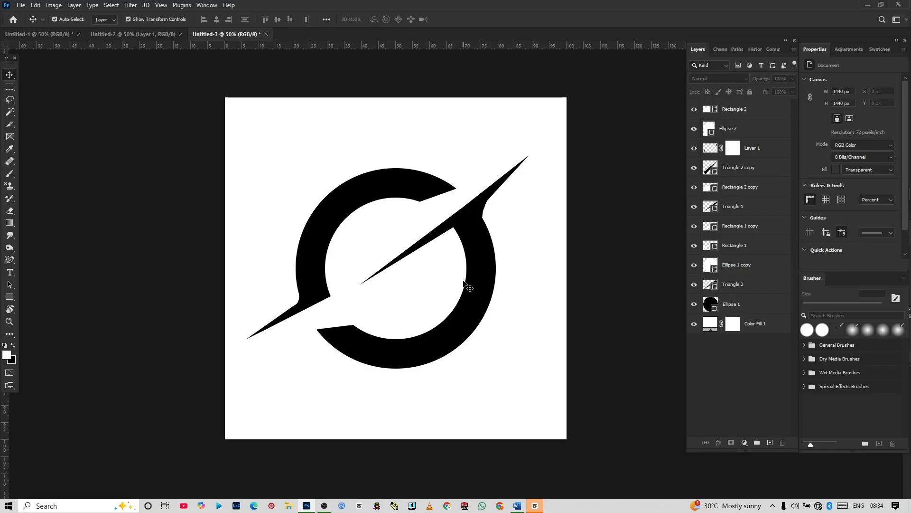
Step: Tilt the white Rectangle 2 about 10° counter-clockwise and reposition it over the lower-left gap to re-trim the lower ring segment's end
left_click(341, 328)
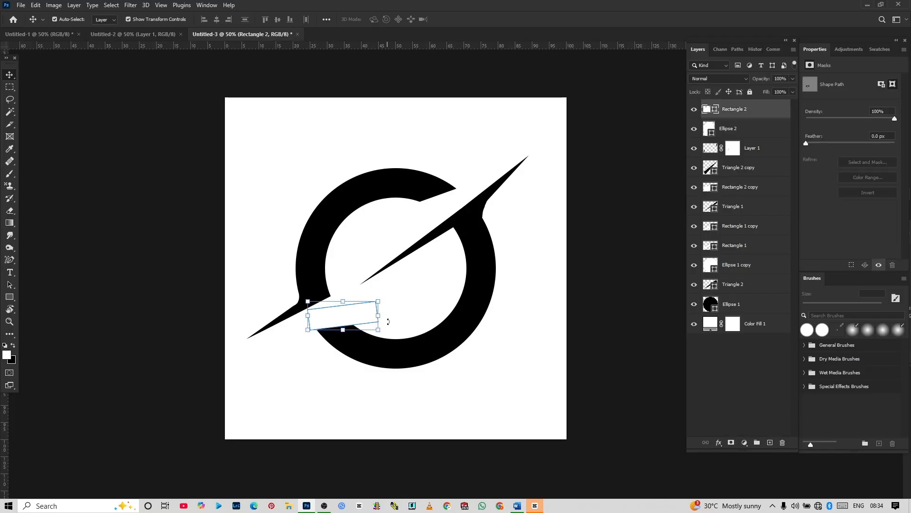
left_click_drag(388, 312, 344, 315)
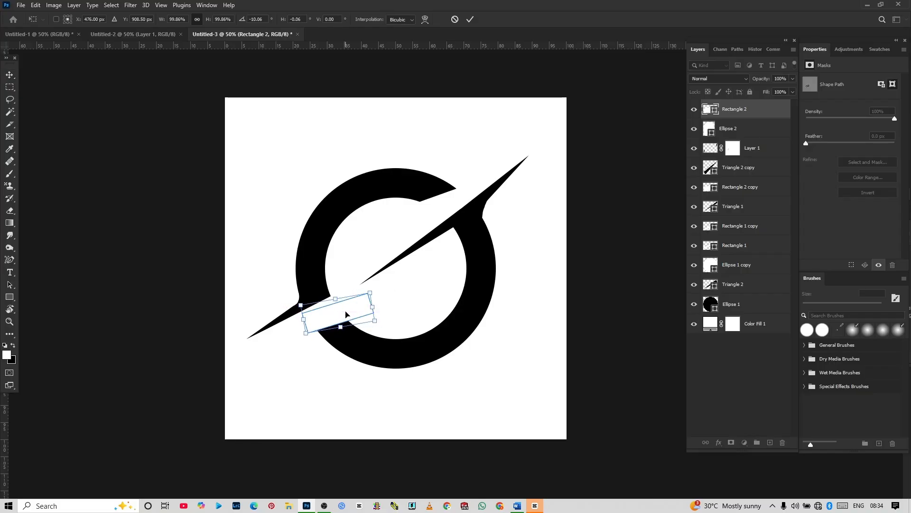
left_click(162, 332)
left_click(162, 332)
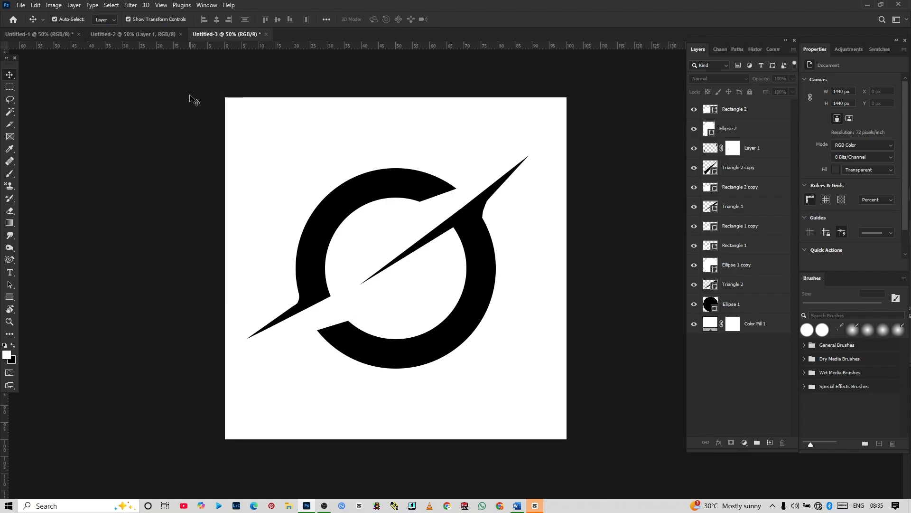
Step: Convert all logo layers above Color Fill 1 into one smart object and check it with the background briefly hidden
left_click_drag(177, 81, 620, 464)
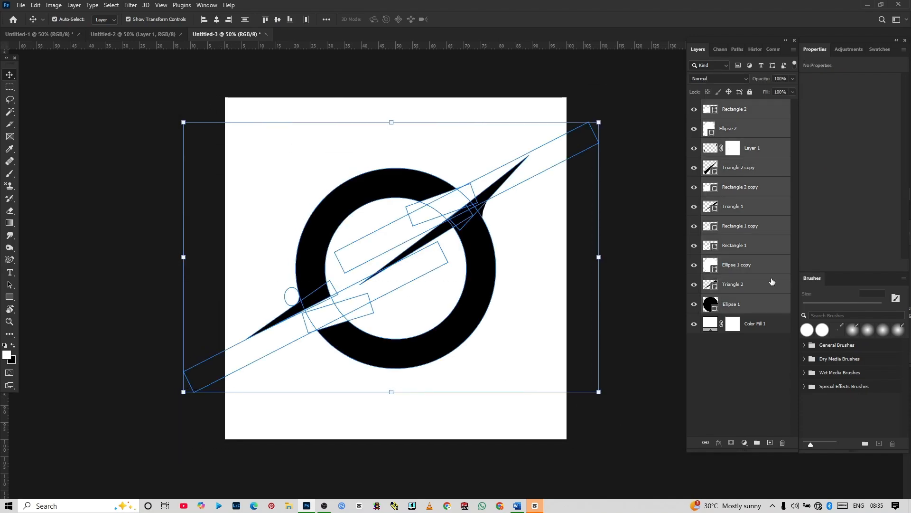
right_click(754, 269)
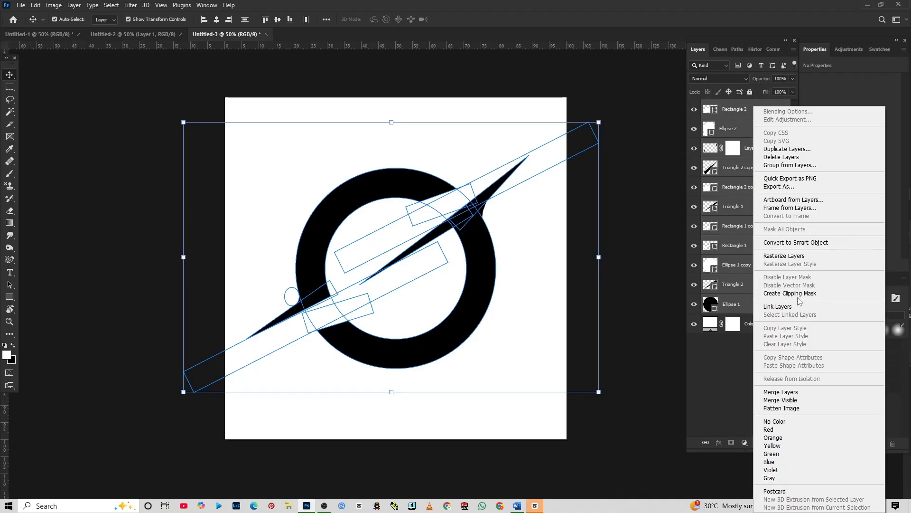
left_click(794, 243)
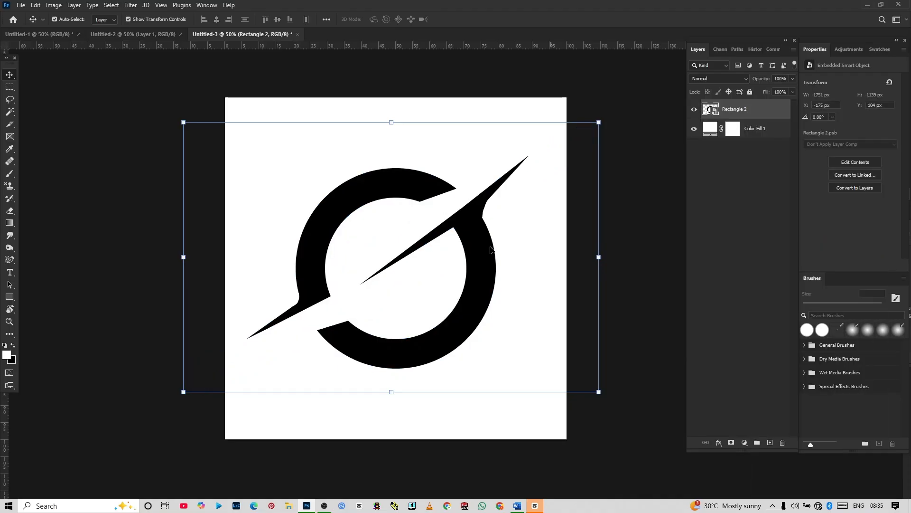
left_click(691, 129)
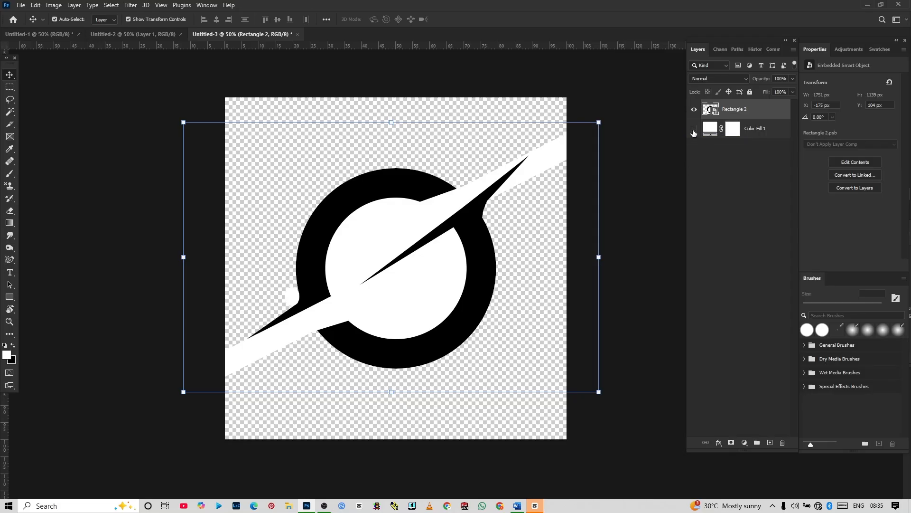
left_click(693, 131)
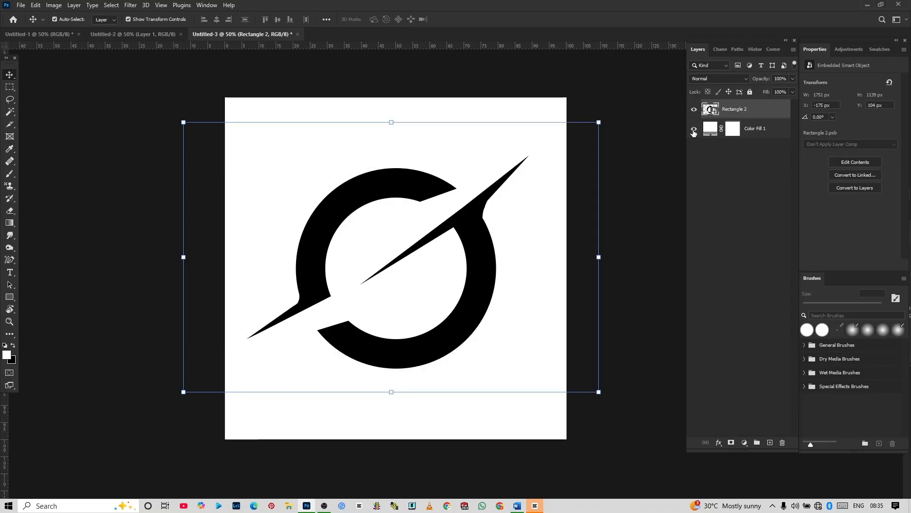
Step: Select the logo's black areas with the Magic Wand, copy them to a new layer, and hide the Rectangle 2 smart object
left_click(12, 117)
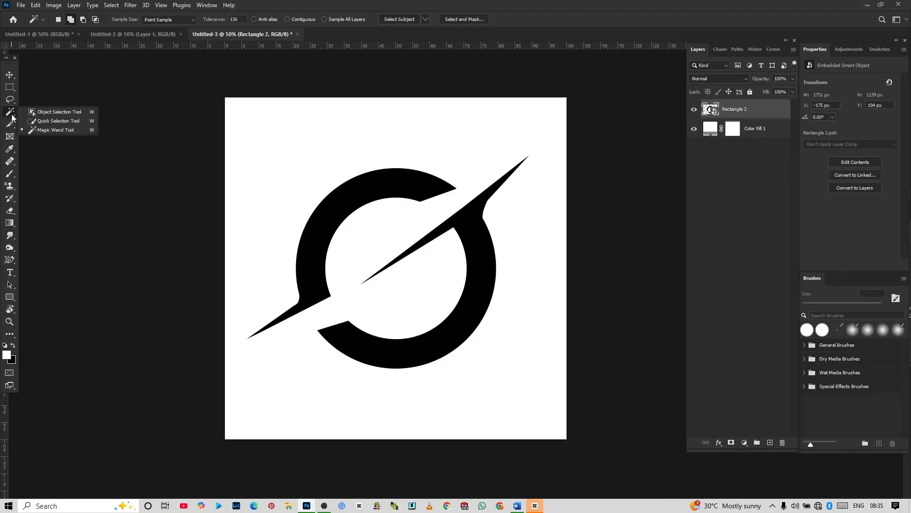
left_click(50, 130)
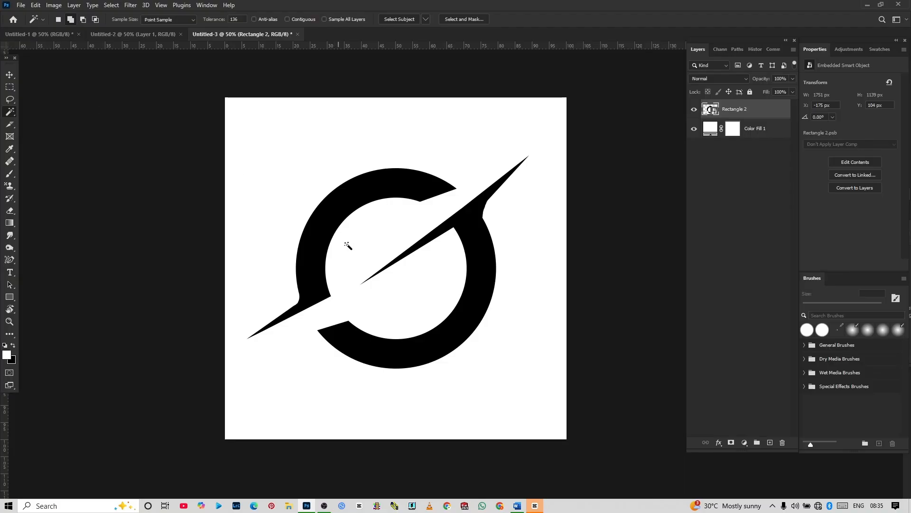
left_click(315, 241)
key("ctrl+j")
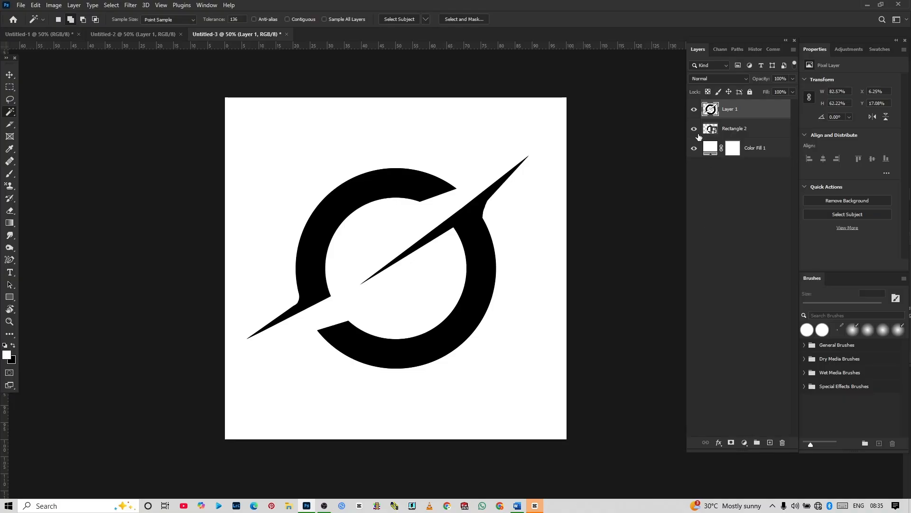
left_click(694, 128)
left_click(695, 149)
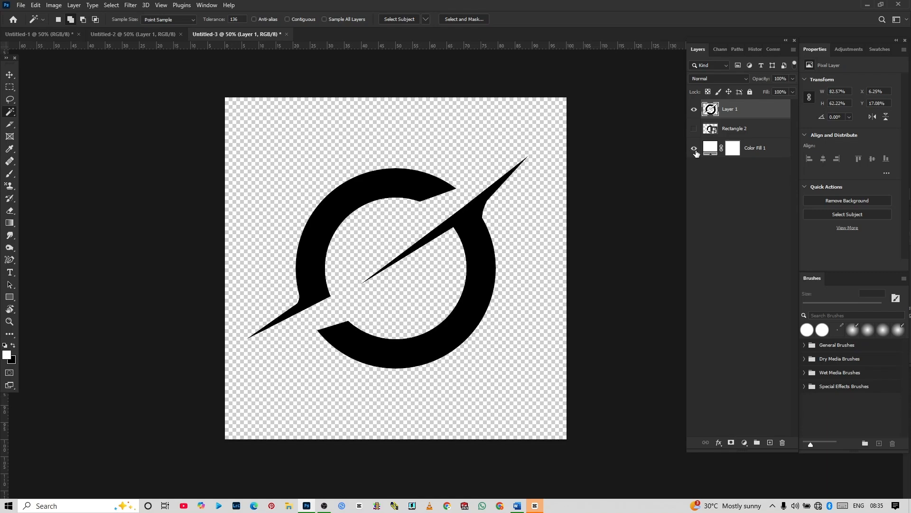
left_click(694, 148)
Step: Scale the black logo on Layer 1 down proportionally to about 96.6%, keeping its upper edge in place
left_click(11, 75)
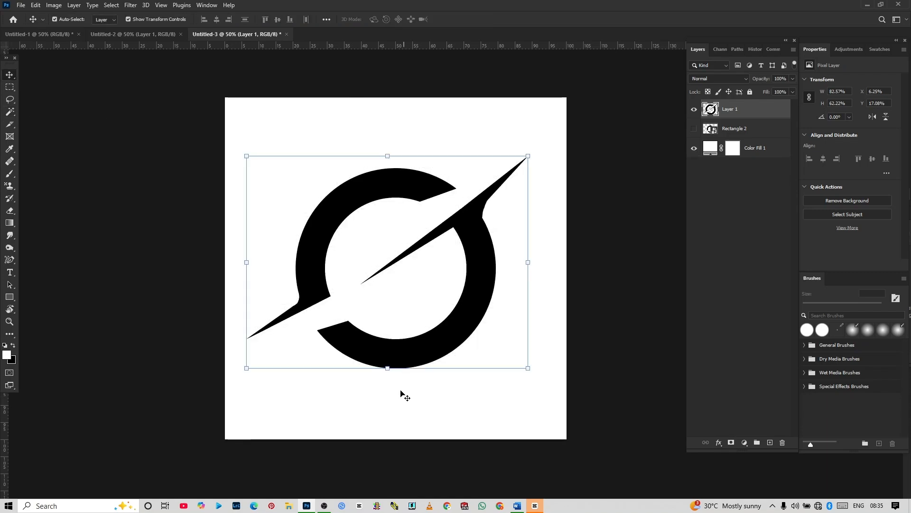
left_click_drag(388, 367, 366, 363)
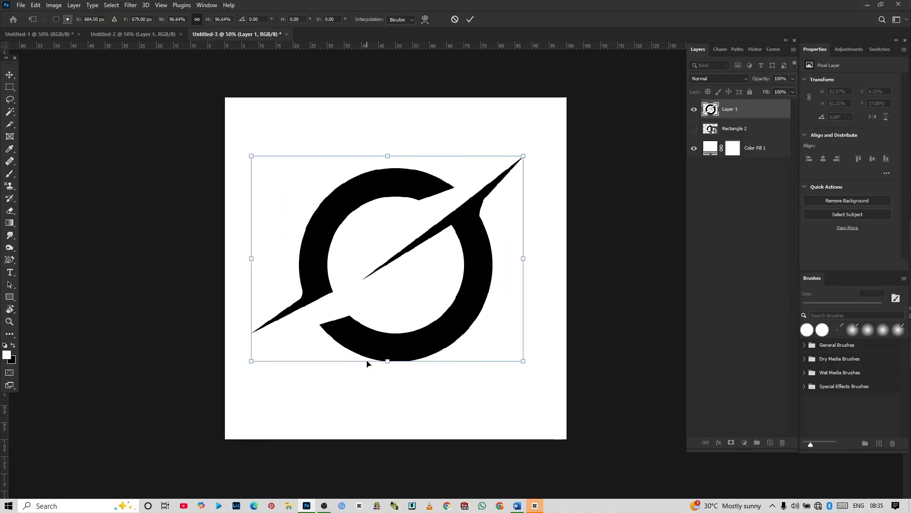
key("Return")
left_click(170, 316)
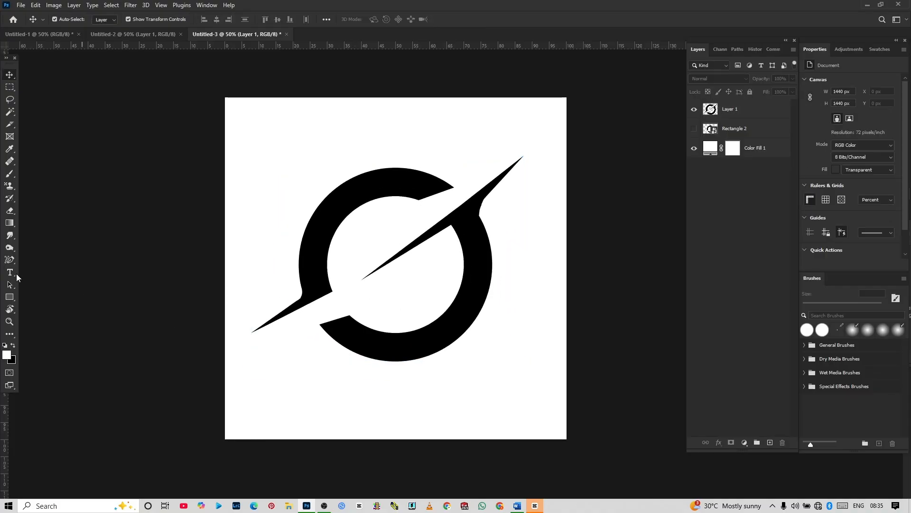
Step: Add the text GROK below the ring and set its color to black
left_click(16, 274)
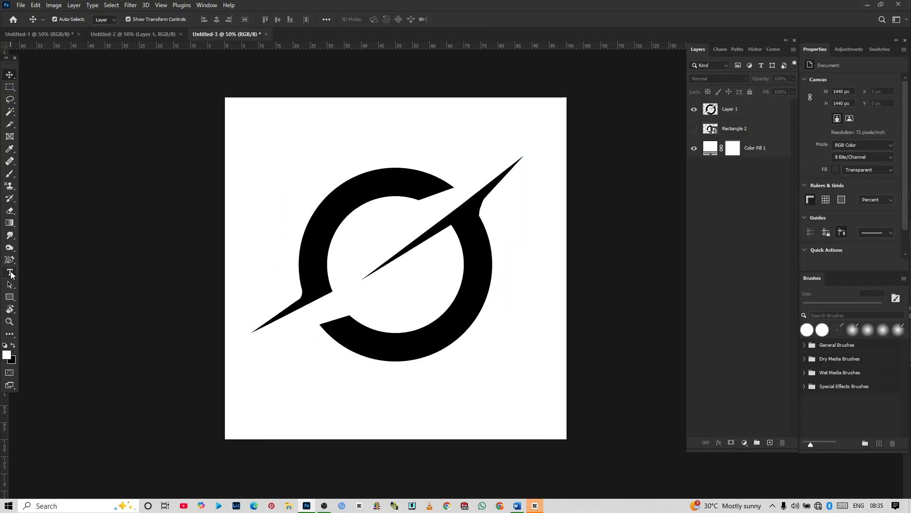
left_click(341, 387)
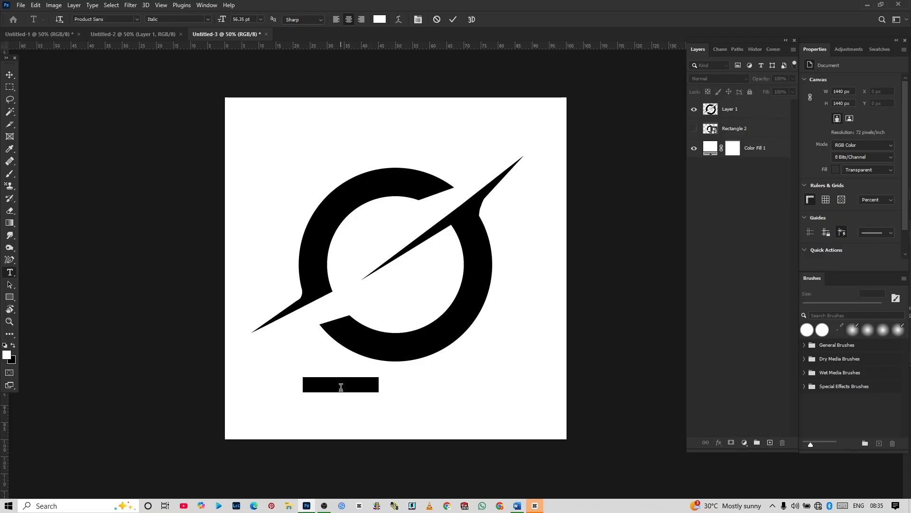
key("ctrl+a")
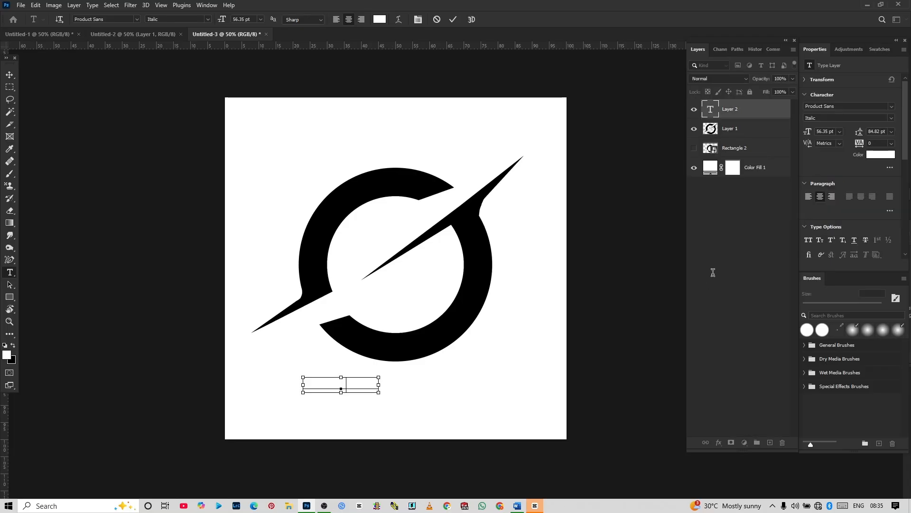
type("GROK")
key("ctrl+a")
left_click(880, 154)
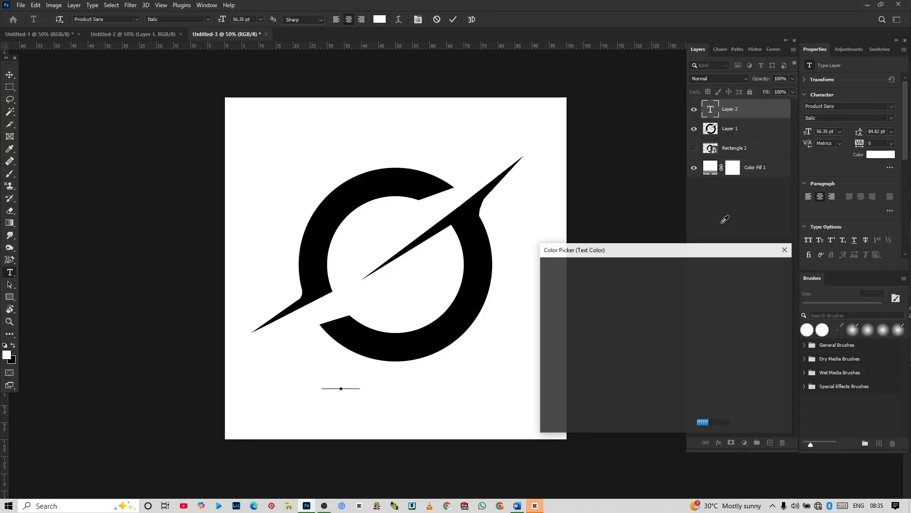
left_click_drag(591, 327, 666, 394)
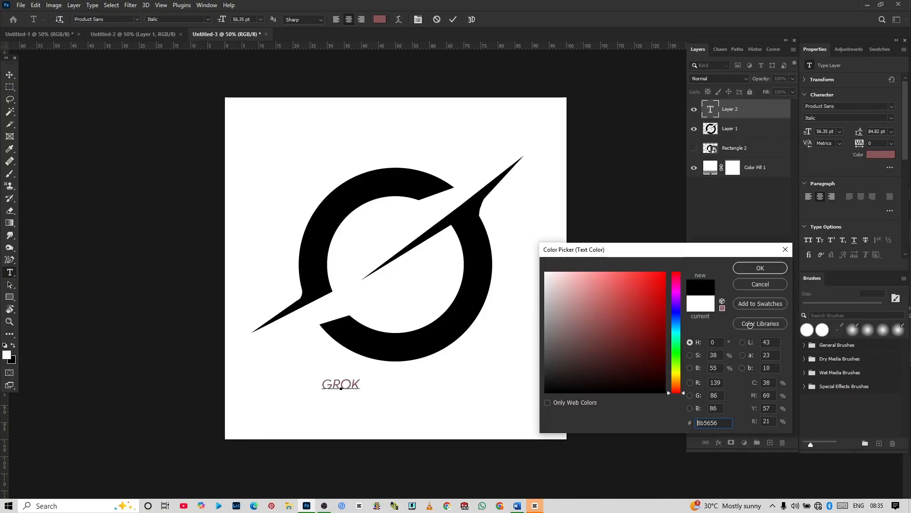
left_click(767, 269)
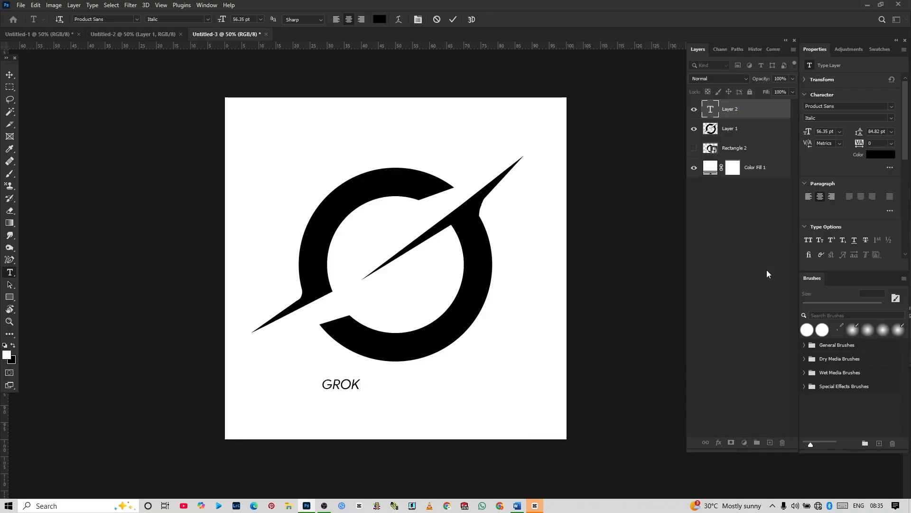
Step: Change the GROK text's font to Termina Test Black and commit the text
left_click(890, 108)
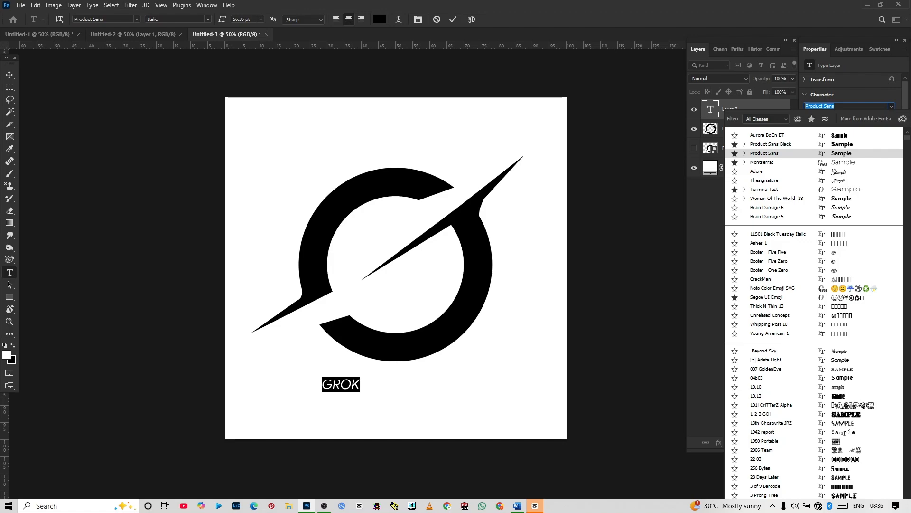
type("termi")
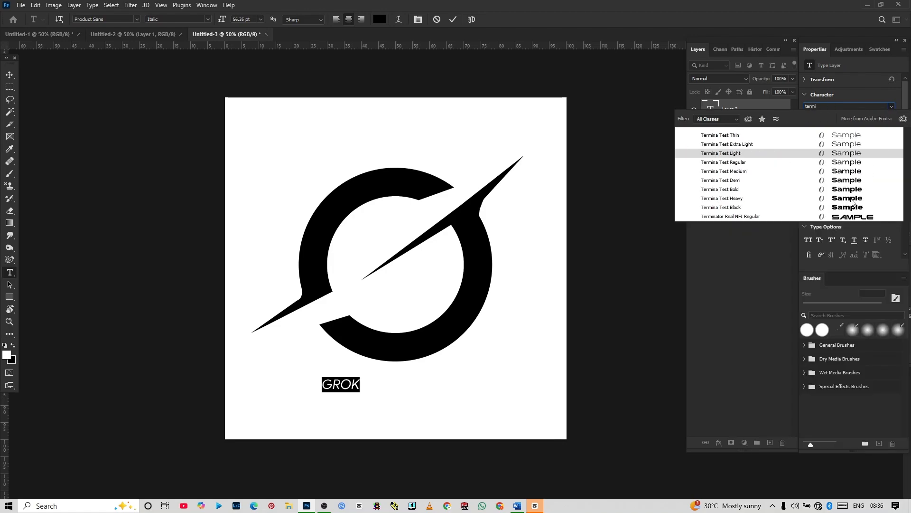
left_click(849, 209)
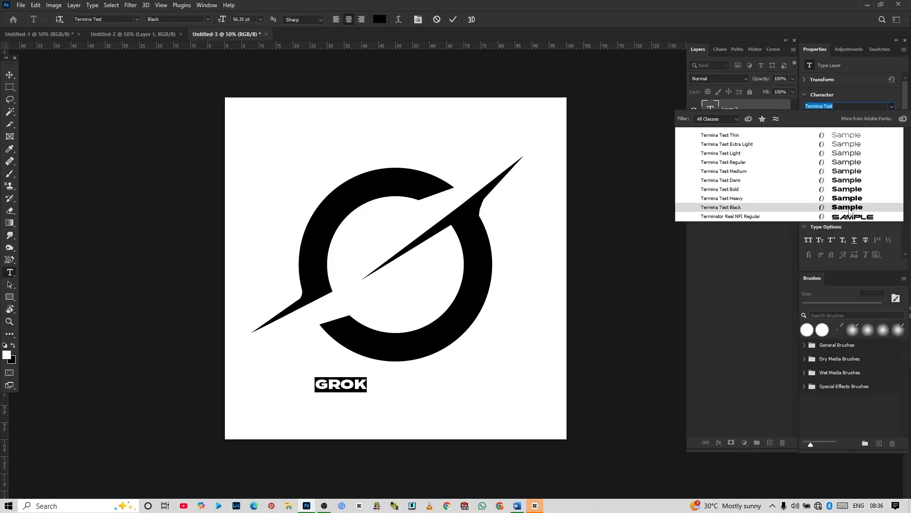
left_click(550, 321)
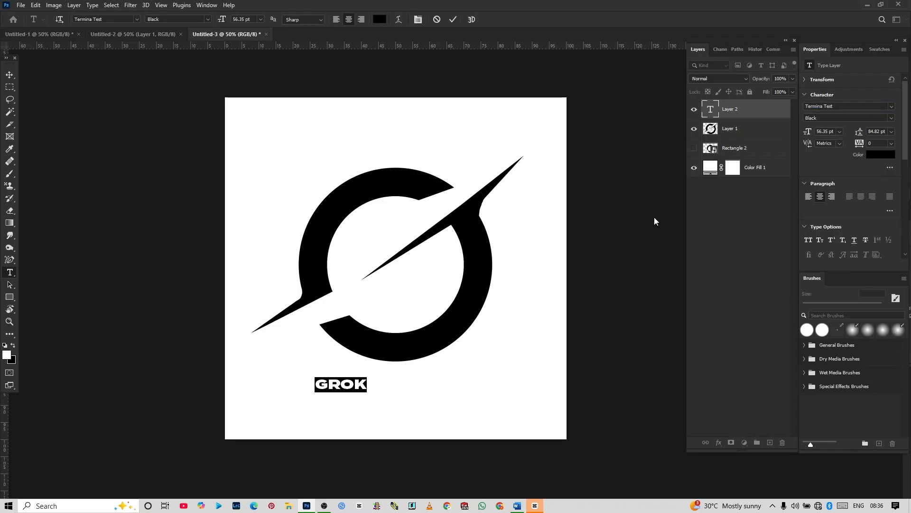
left_click(10, 74)
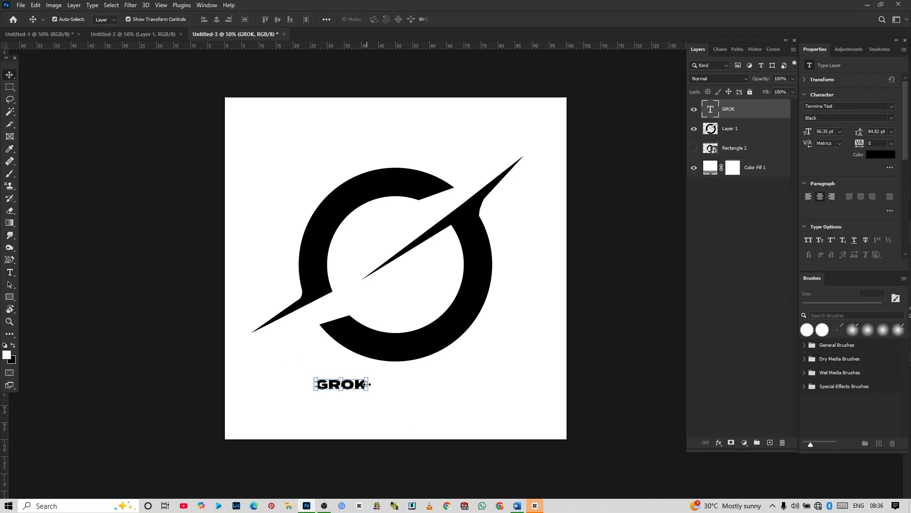
Step: Enlarge the GROK text to about 179 pt and raise both the emblem and the text so GROK sits centred below the ring
left_click_drag(368, 384, 479, 394)
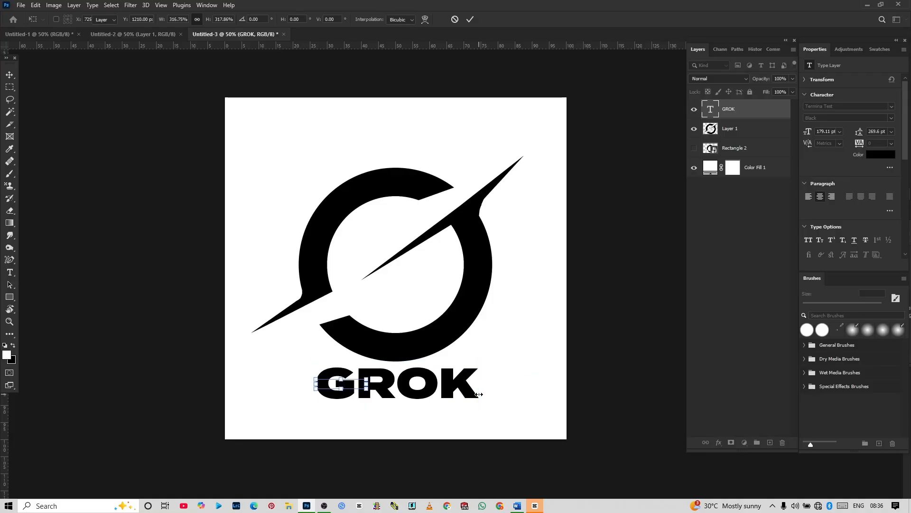
left_click(104, 329)
left_click_drag(317, 262, 314, 243)
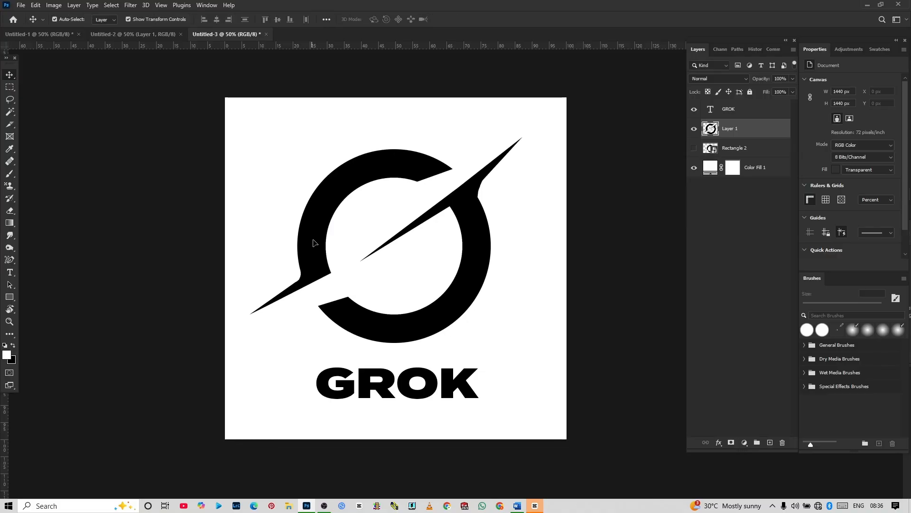
left_click_drag(400, 382, 403, 380)
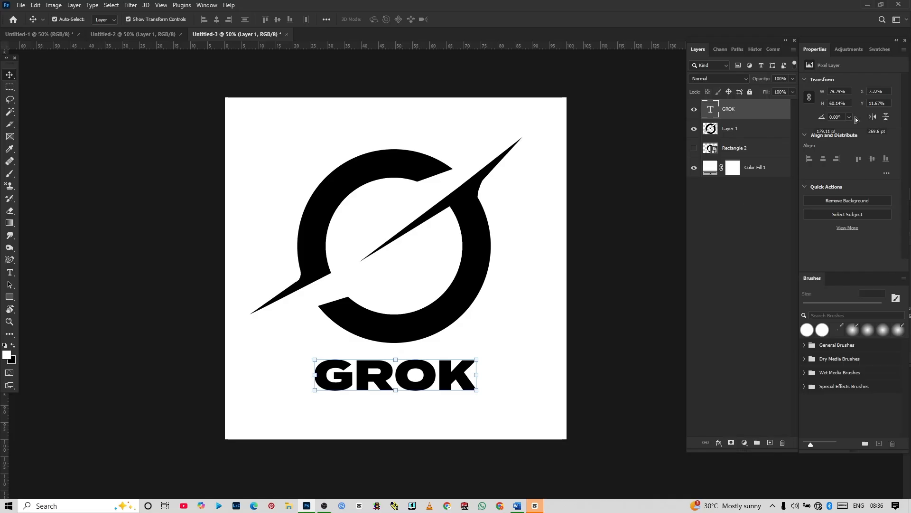
Step: Set the GROK text's font style to Bold
left_click(443, 387)
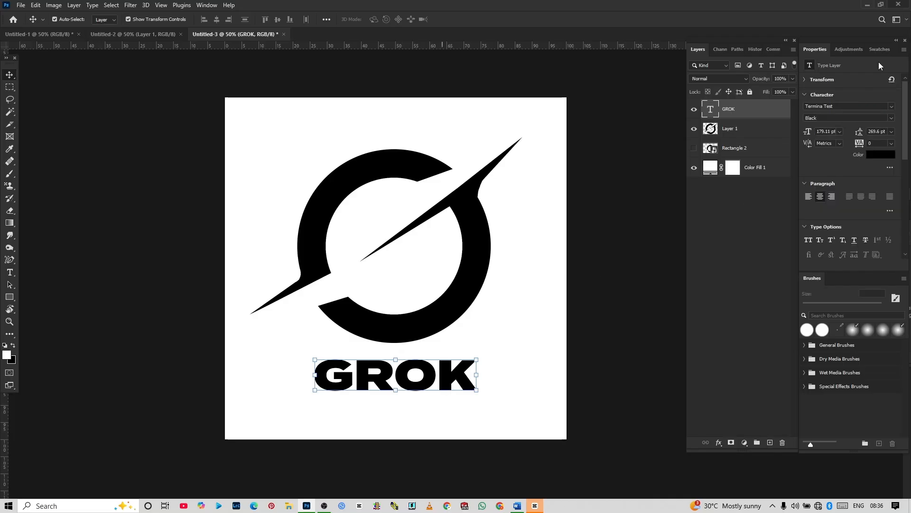
left_click(890, 119)
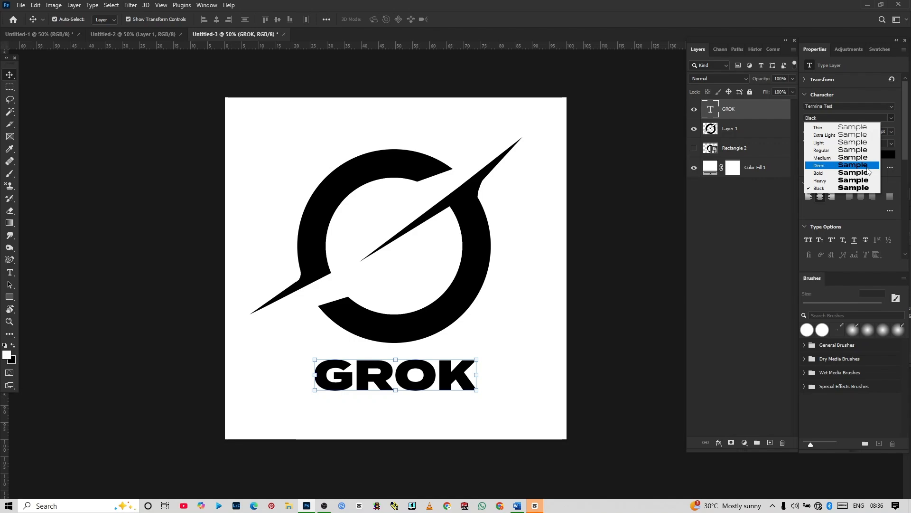
left_click(867, 174)
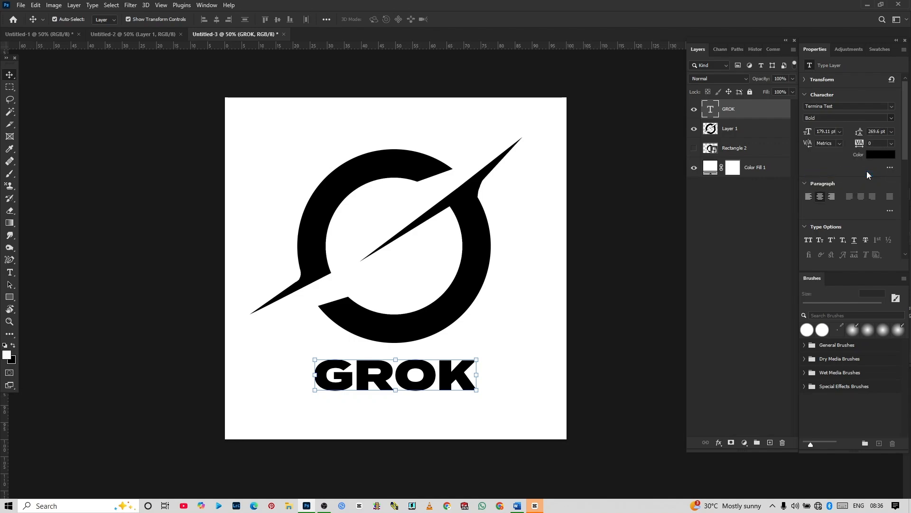
left_click(594, 234)
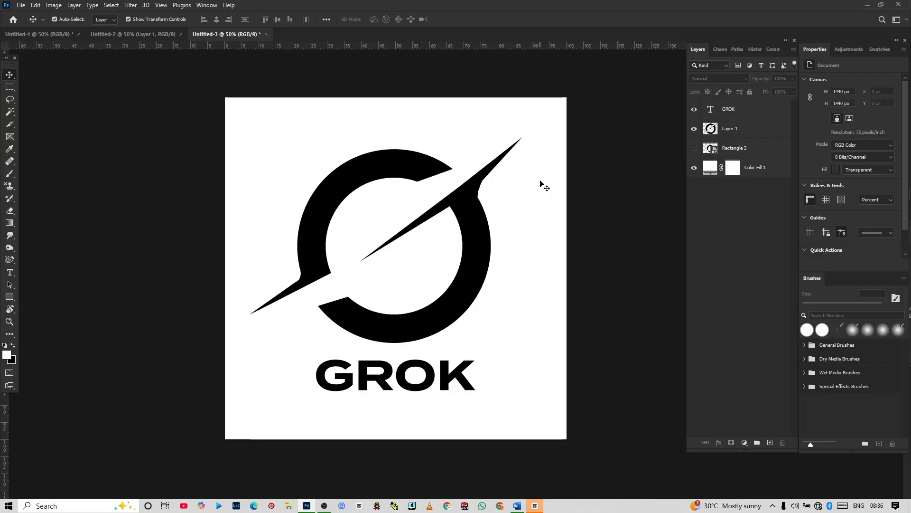
Step: Place two copies of the Layer 1 emblem partly off the canvas, one in the upper-left corner and one in the lower-right corner
left_click(481, 232)
left_click_drag(481, 239, 269, 114)
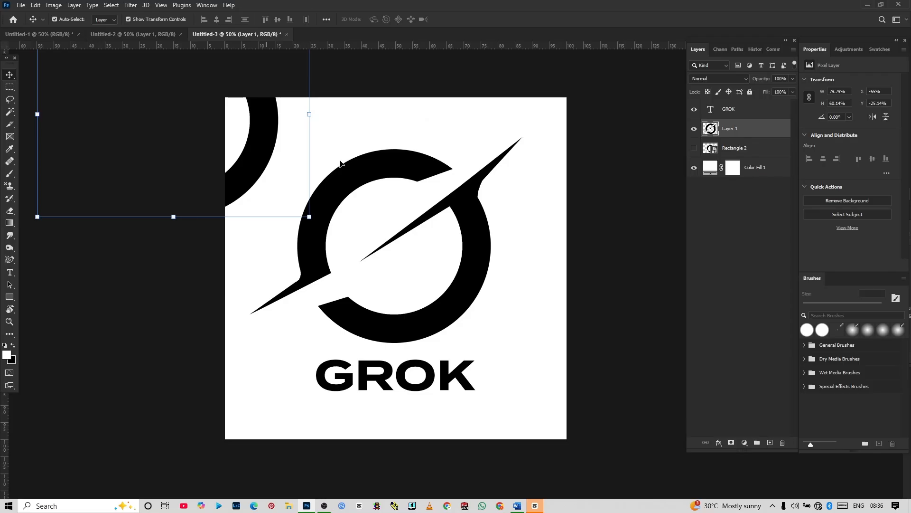
left_click_drag(340, 163, 673, 470)
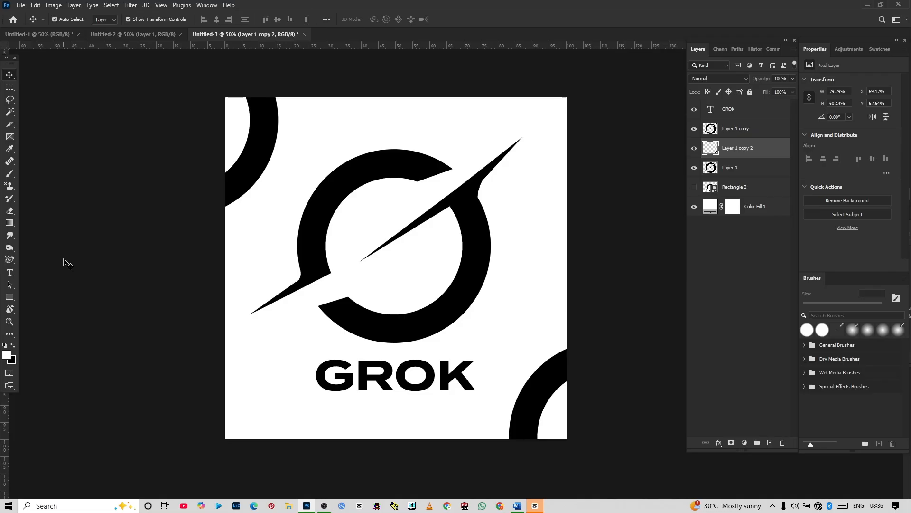
left_click(64, 261)
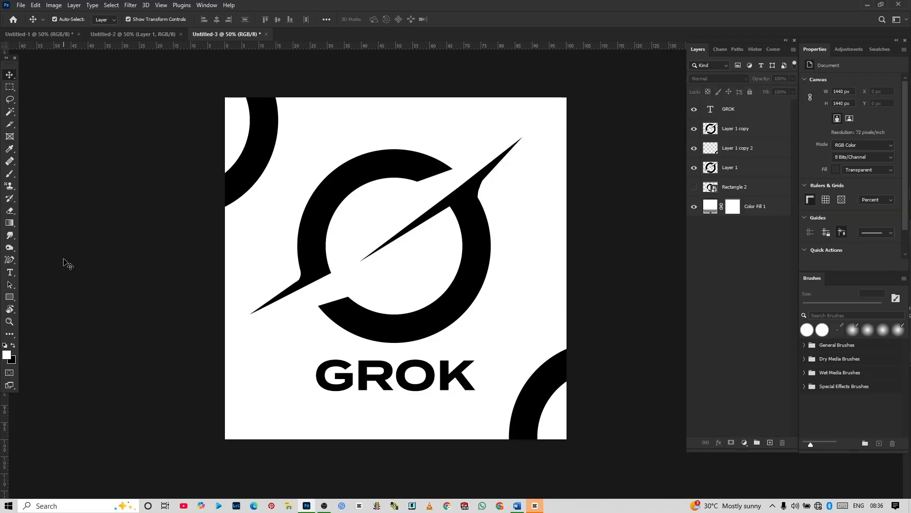